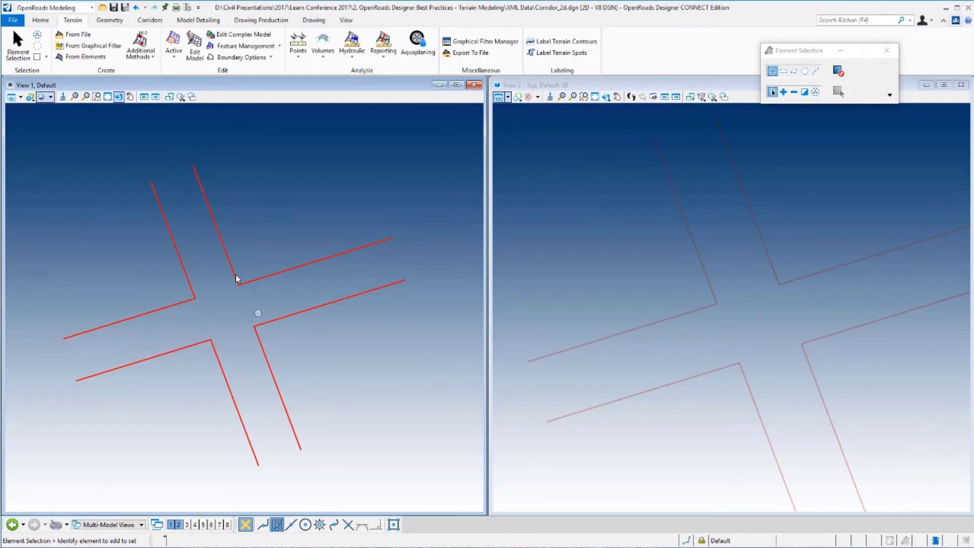
# - Create terrain model ET from the eight red lines as break lines with edge method None, then select it
pyautogui.scroll(-1, 195, 374)
pyautogui.scroll(-1, 628, 312)
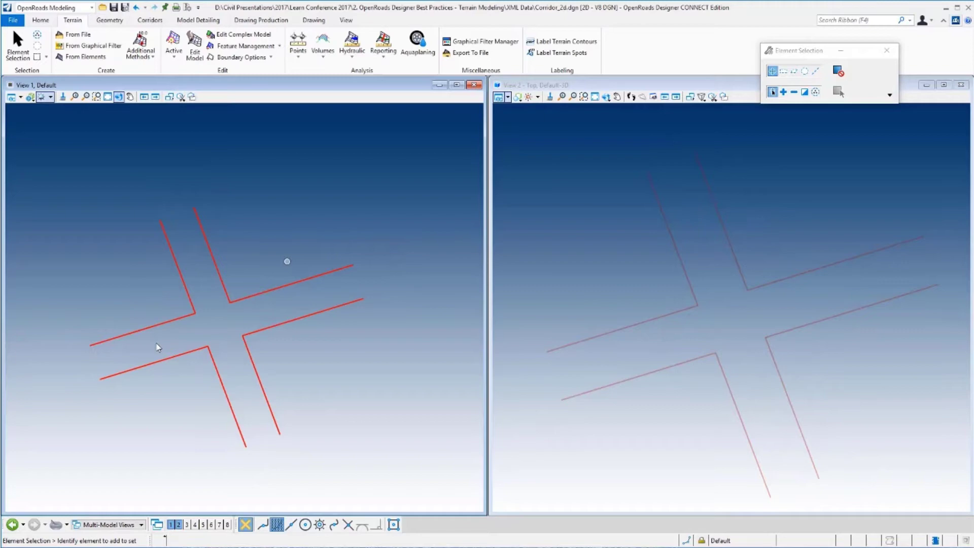
pyautogui.moveTo(76, 464); pyautogui.dragTo(424, 204)
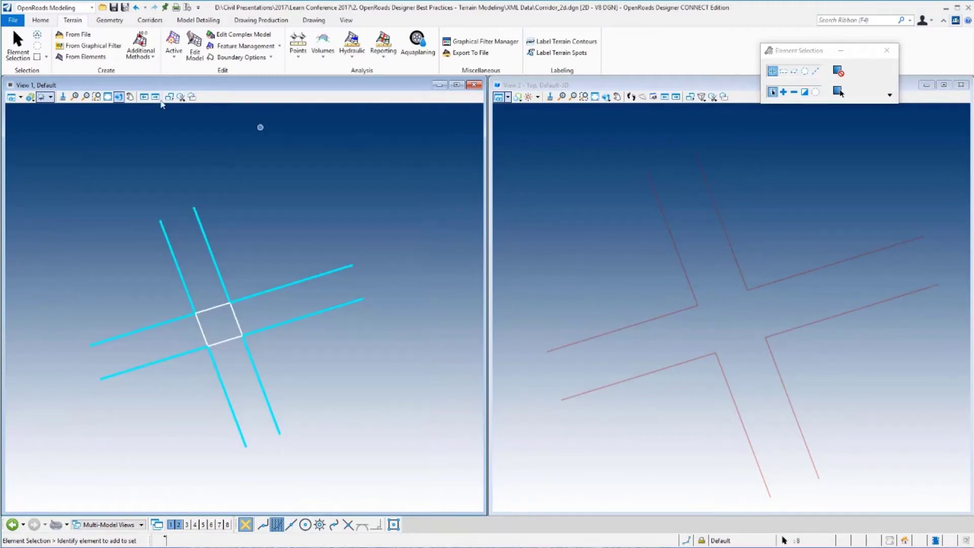
pyautogui.click(81, 56)
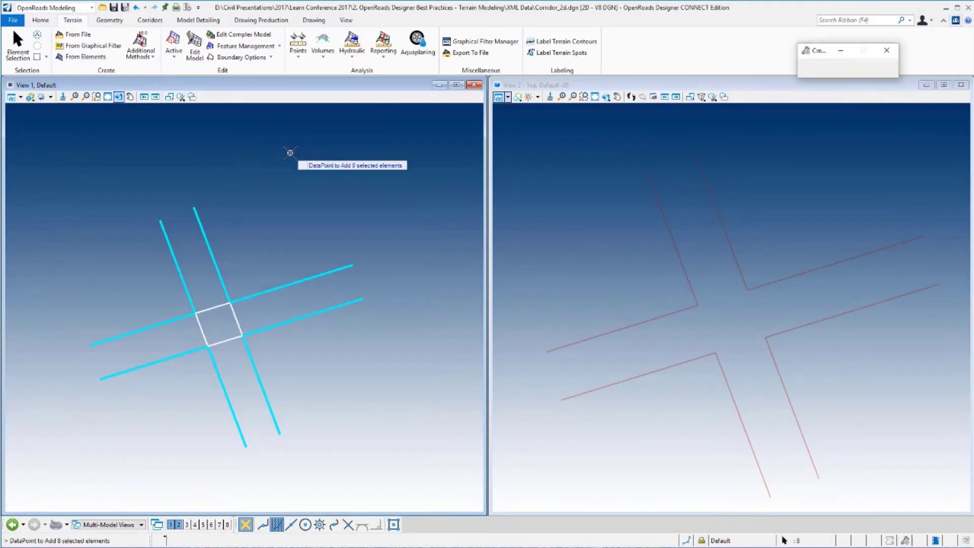
pyautogui.click(290, 153)
pyautogui.click(290, 152)
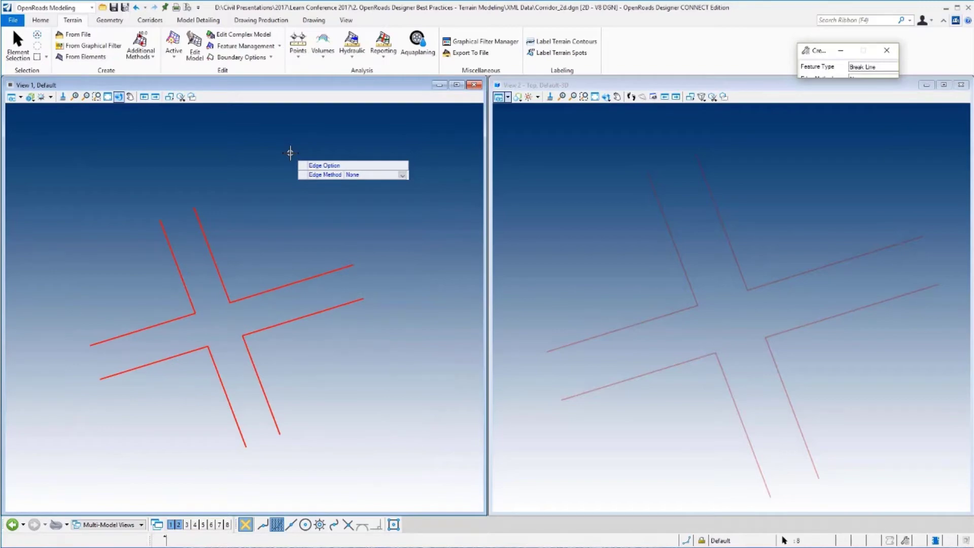
pyautogui.click(289, 153)
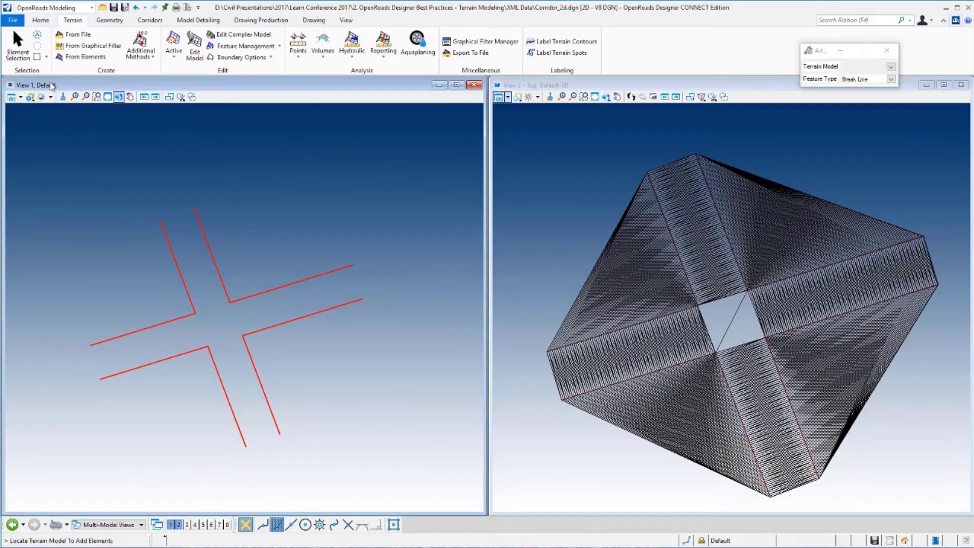
pyautogui.press('Escape')
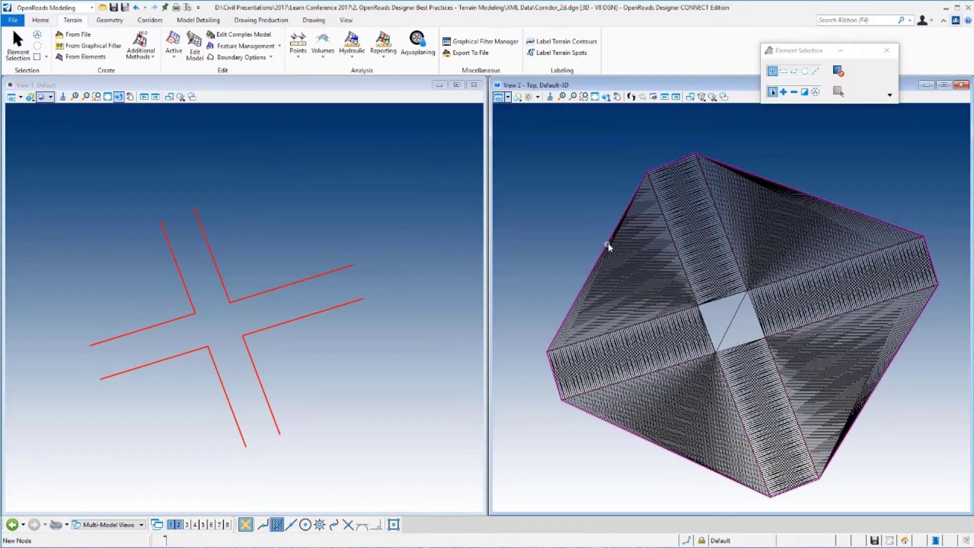
pyautogui.click(608, 243)
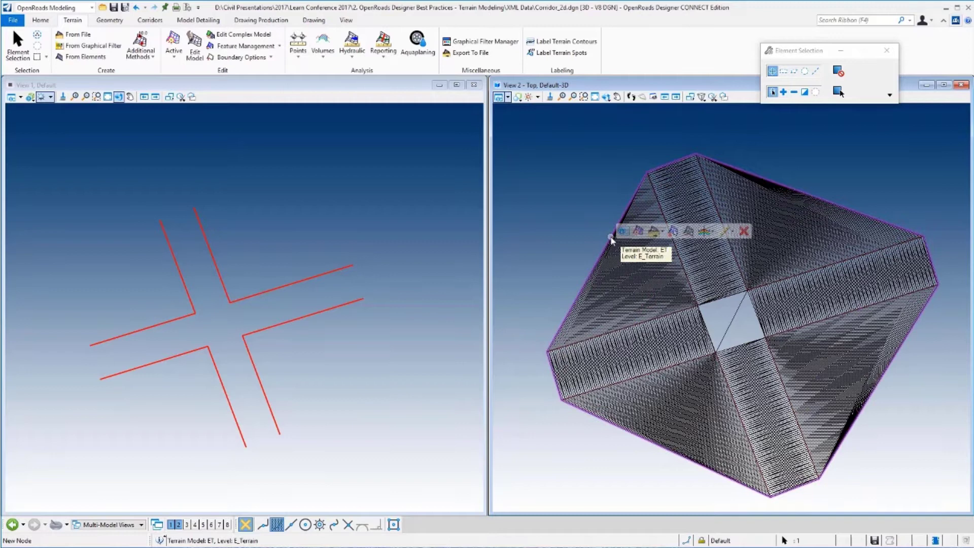
# - Change terrain ET's Edge Method from None to Sliver in its Properties
pyautogui.click(623, 232)
pyautogui.click(728, 196)
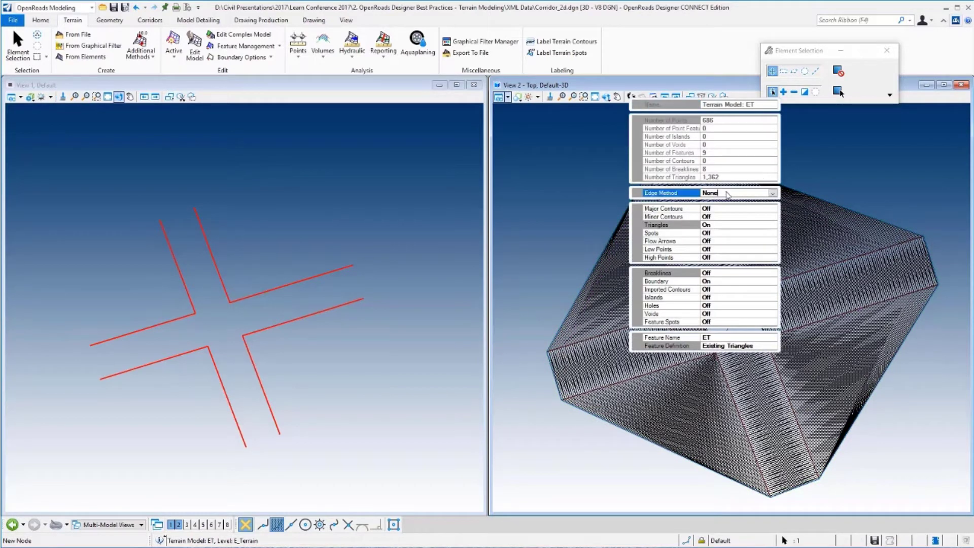
pyautogui.click(772, 194)
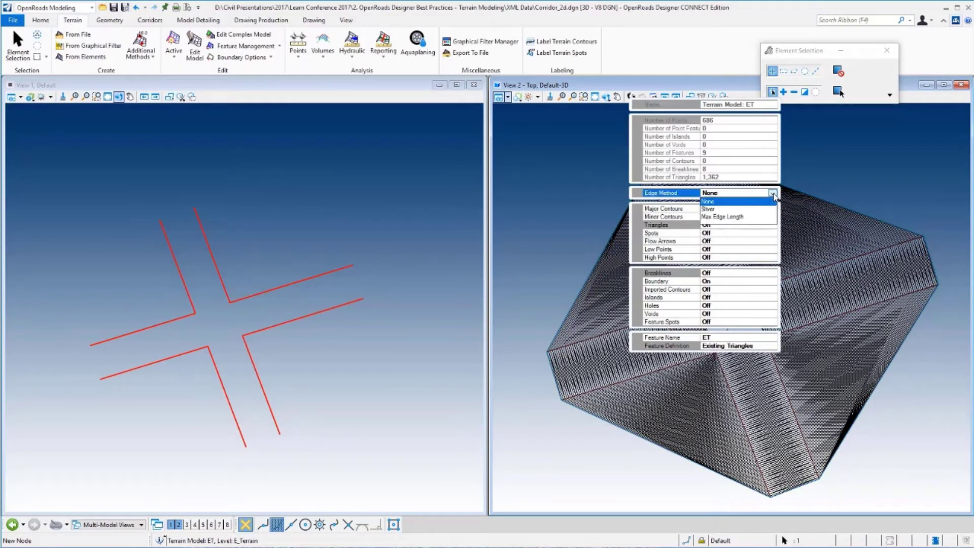
pyautogui.click(716, 209)
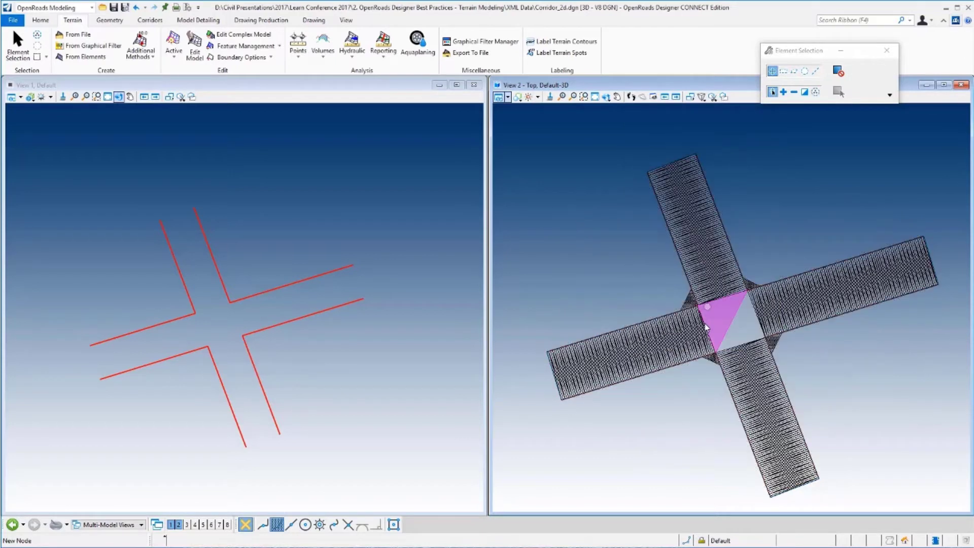
pyautogui.scroll(2, 703, 372)
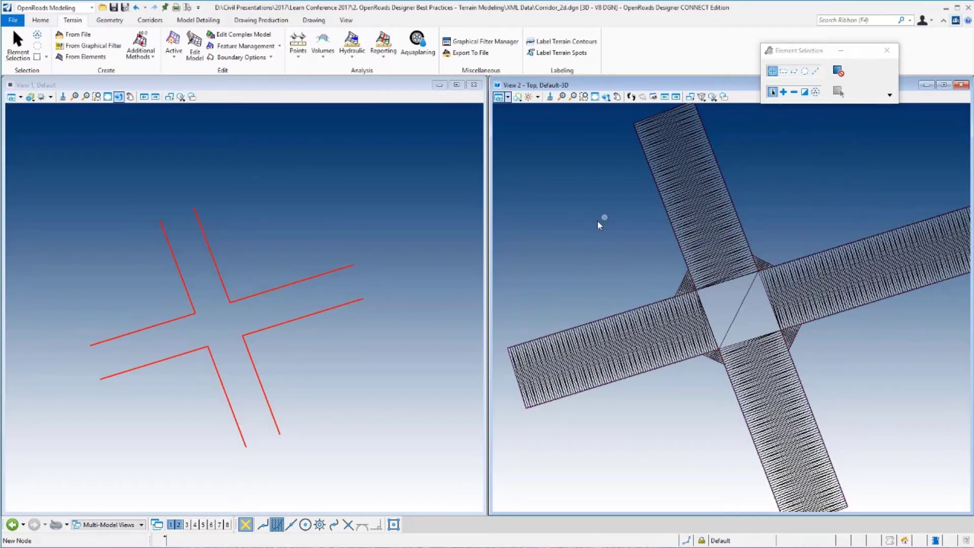
# - Set terrain ET's Edge Method to Max Edge Length with a length of 50
pyautogui.click(664, 202)
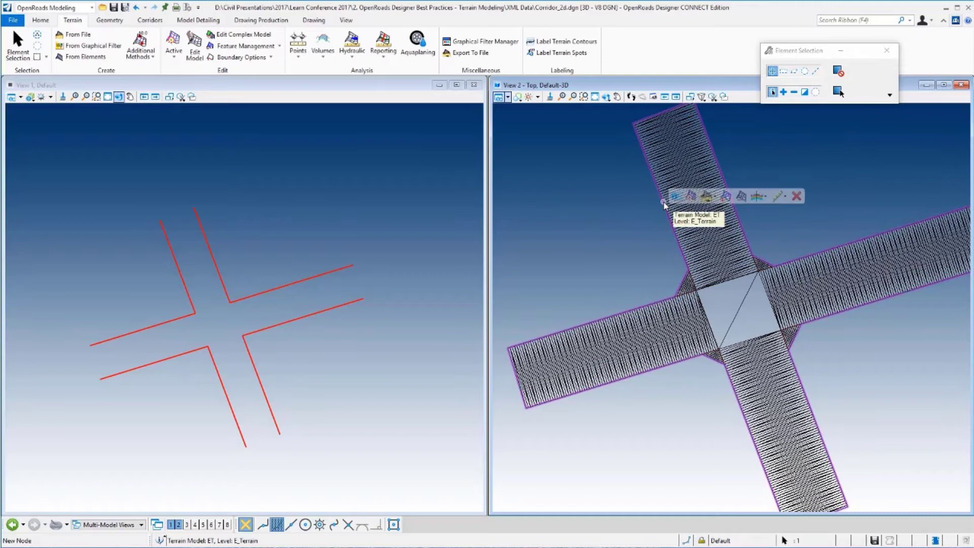
pyautogui.click(671, 197)
pyautogui.click(774, 162)
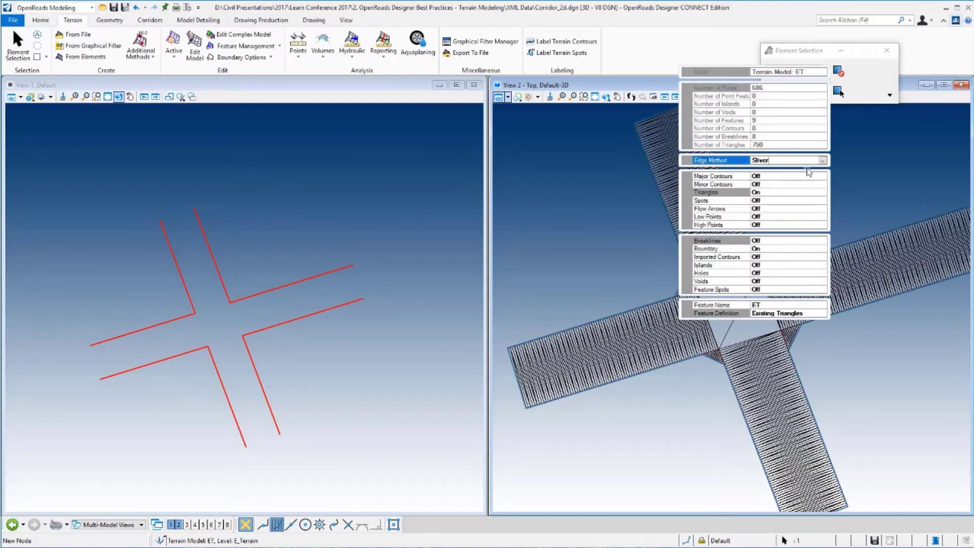
pyautogui.click(822, 161)
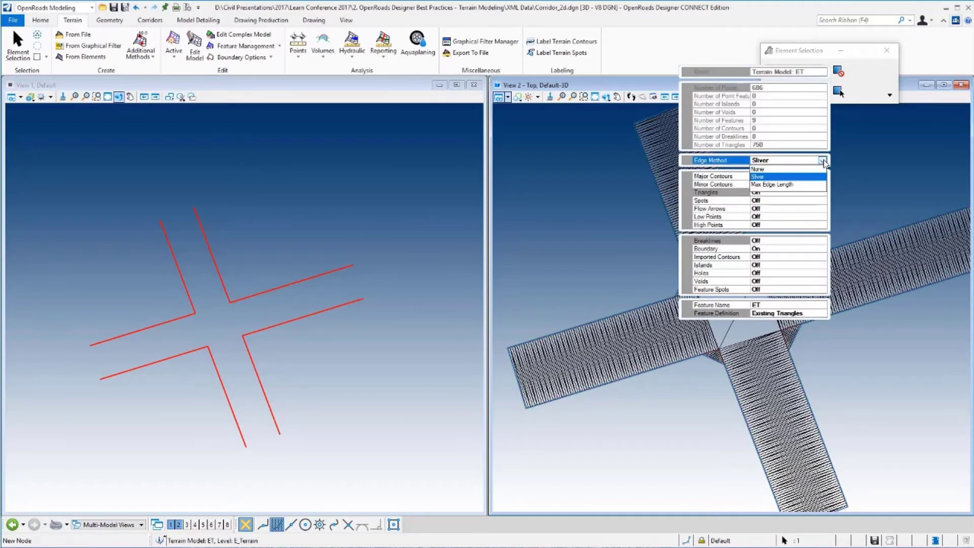
pyautogui.click(788, 185)
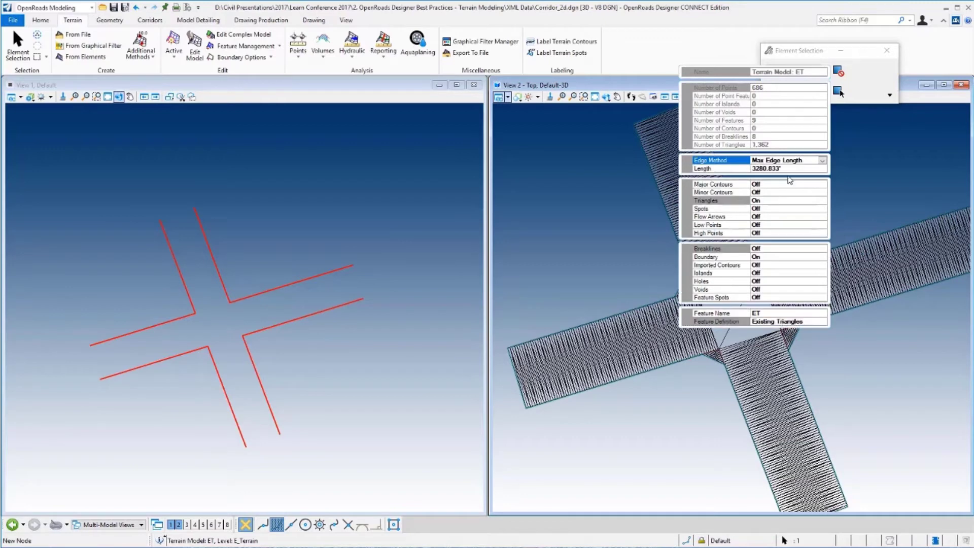
pyautogui.click(743, 170)
pyautogui.write('50')
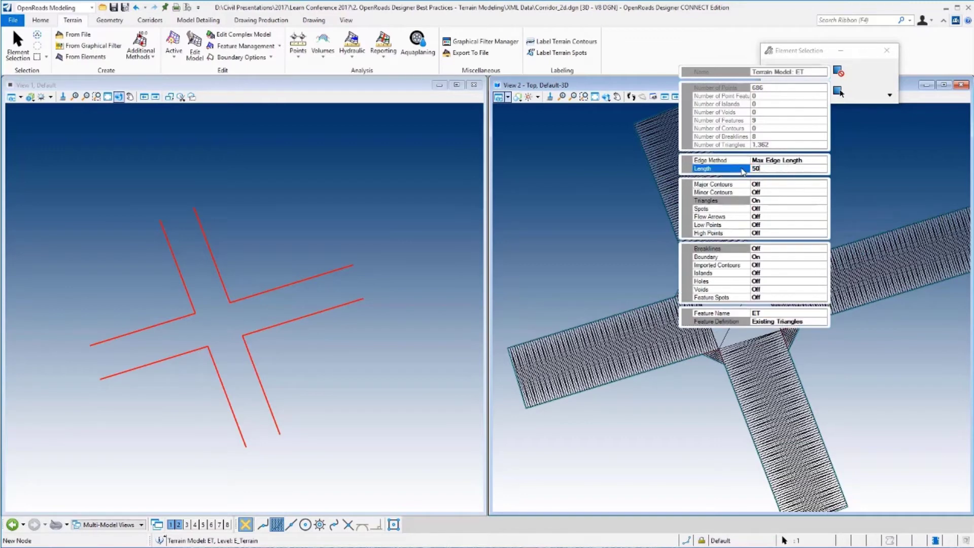
# - Zoom around the intersection corners to inspect the trimmed terrain
pyautogui.scroll(2, 711, 264)
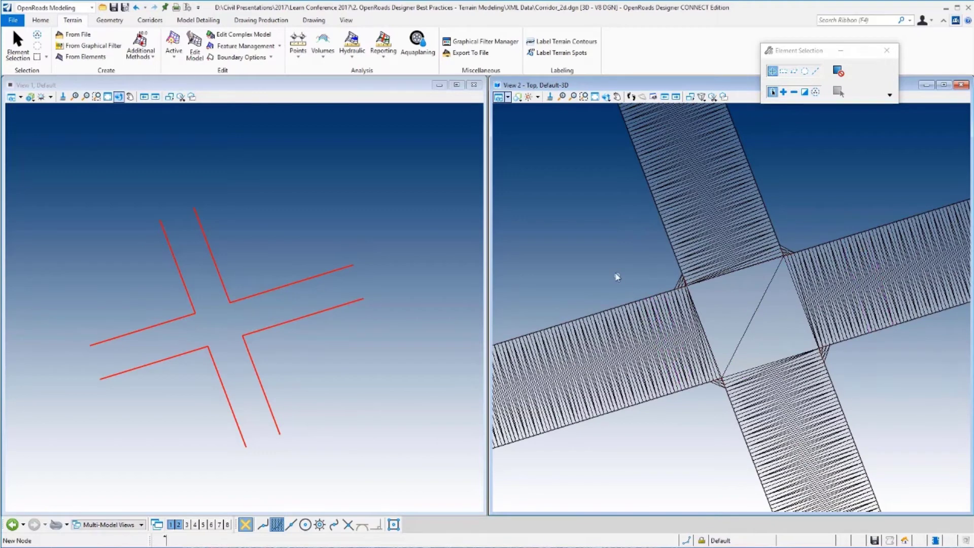
pyautogui.scroll(-1, 597, 263)
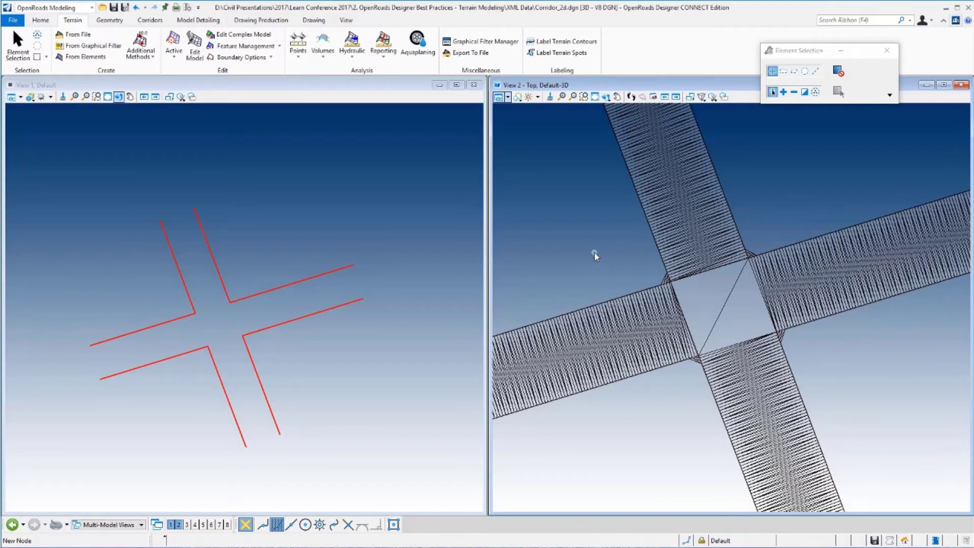
pyautogui.scroll(-1, 595, 252)
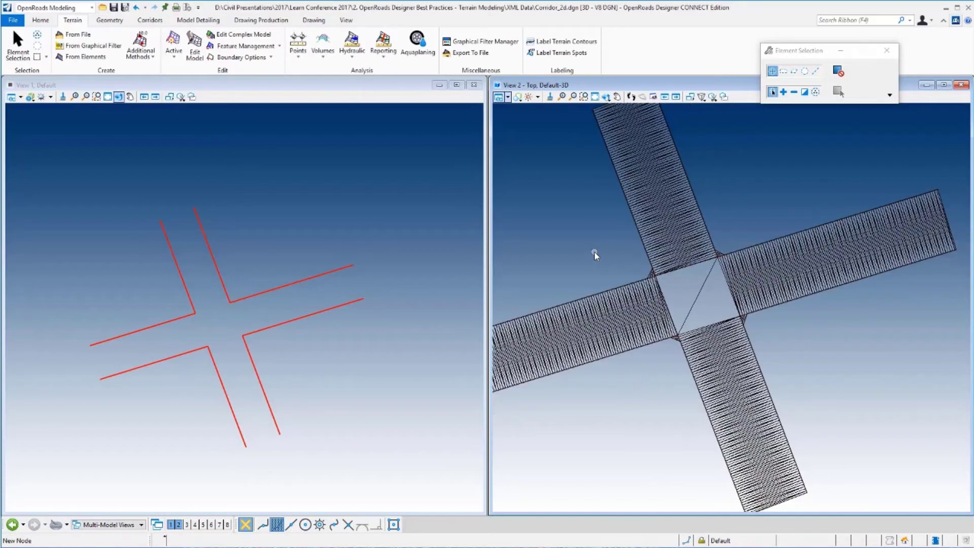
pyautogui.scroll(2, 606, 257)
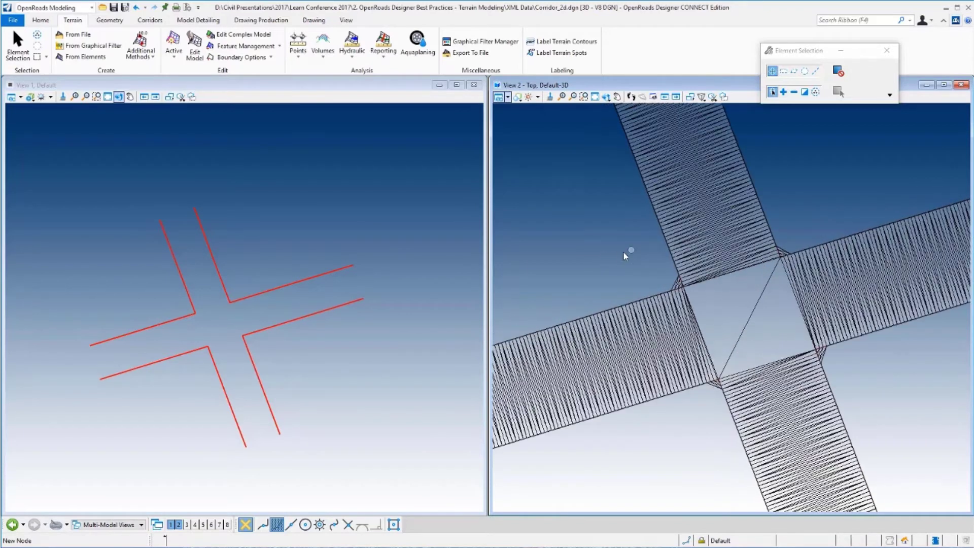
pyautogui.scroll(1, 623, 273)
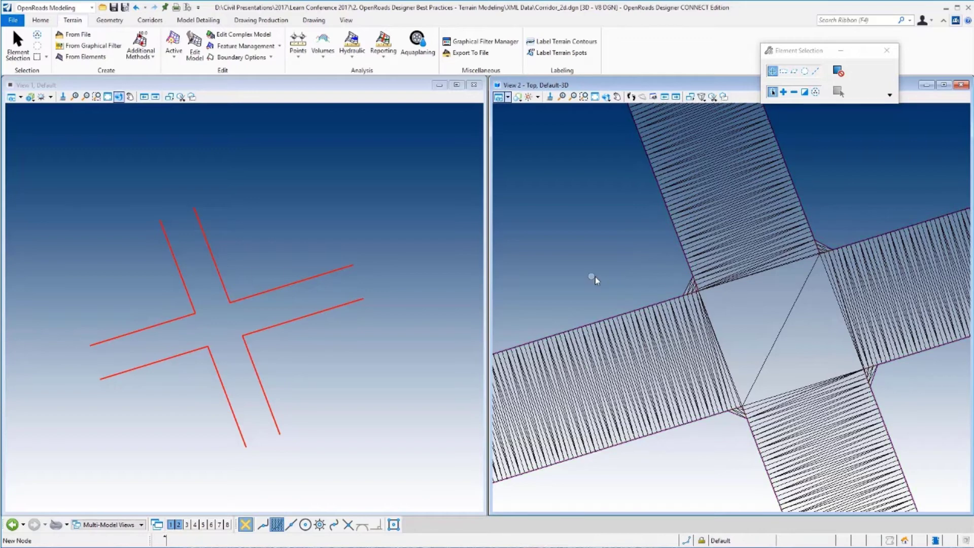
pyautogui.scroll(1, 693, 292)
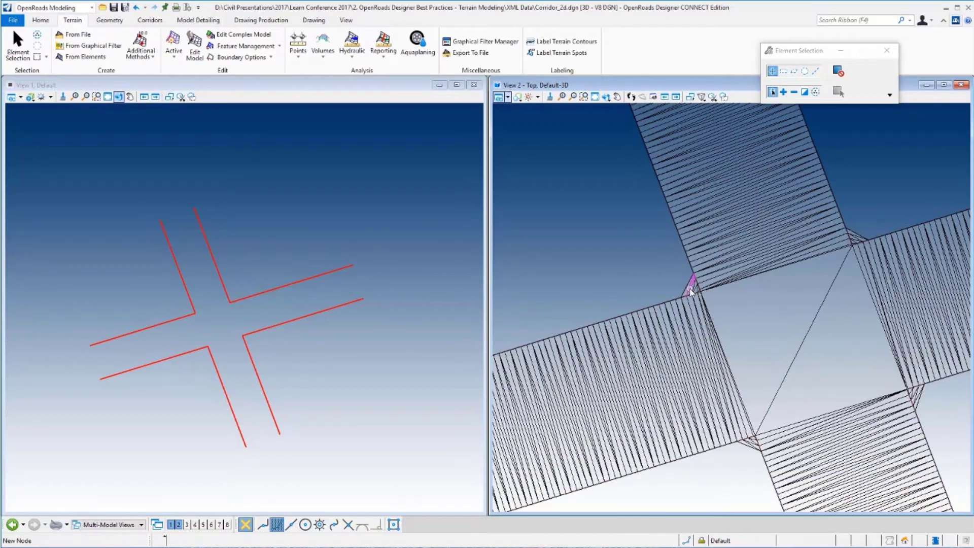
# - Open and then close the Edit Terrain Model tools
pyautogui.click(197, 55)
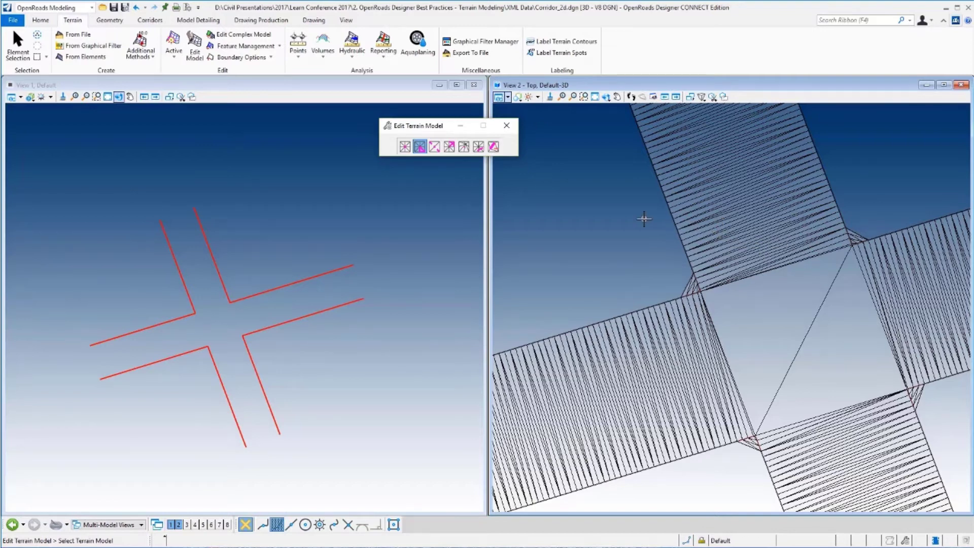
pyautogui.click(506, 125)
pyautogui.scroll(-2, 700, 229)
pyautogui.scroll(-2, 699, 230)
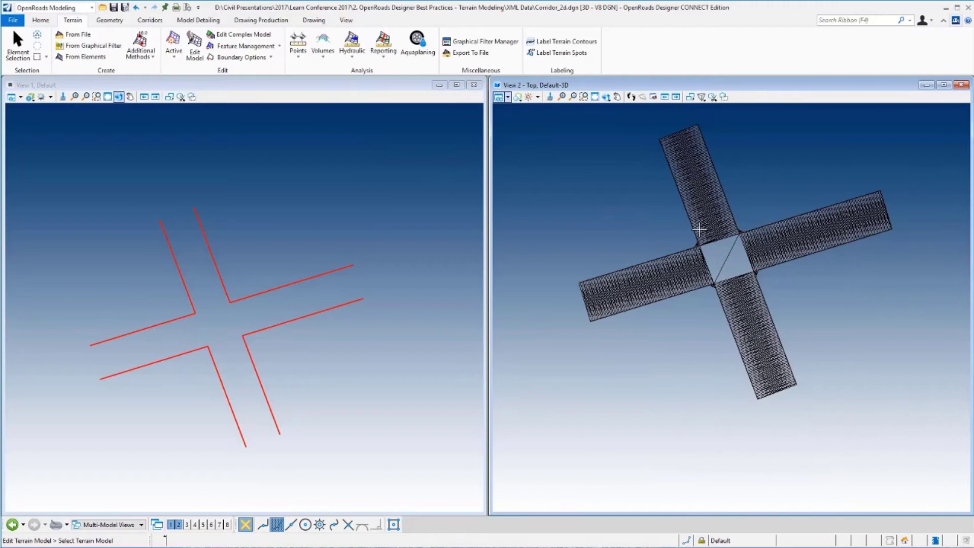
# - In View 1, extend a red break line by dragging its endpoint grip to a new position
pyautogui.click(137, 340)
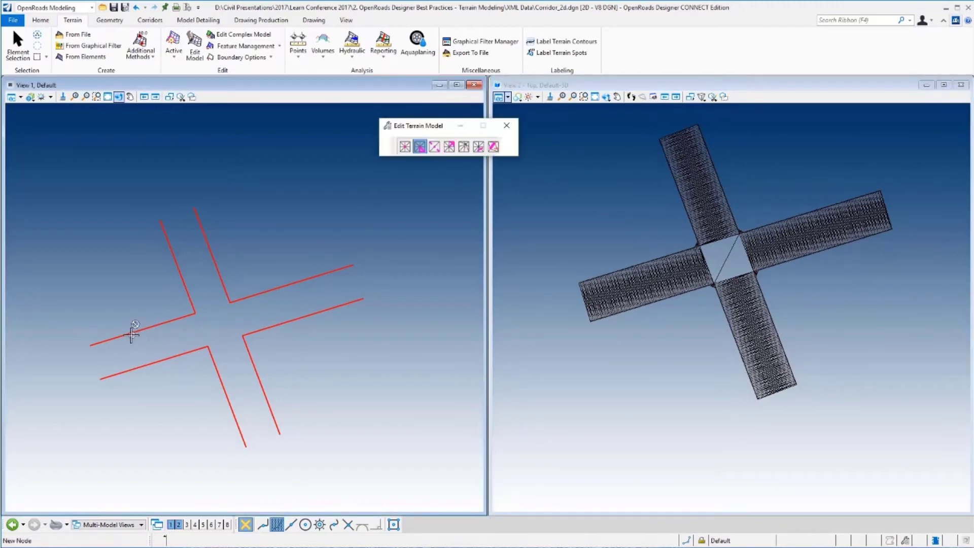
pyautogui.click(18, 45)
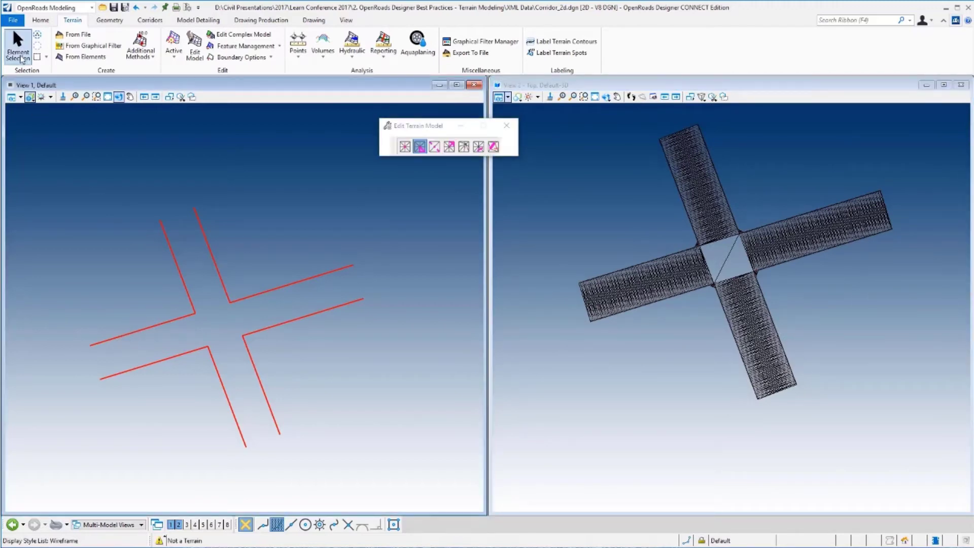
pyautogui.click(124, 336)
pyautogui.click(90, 343)
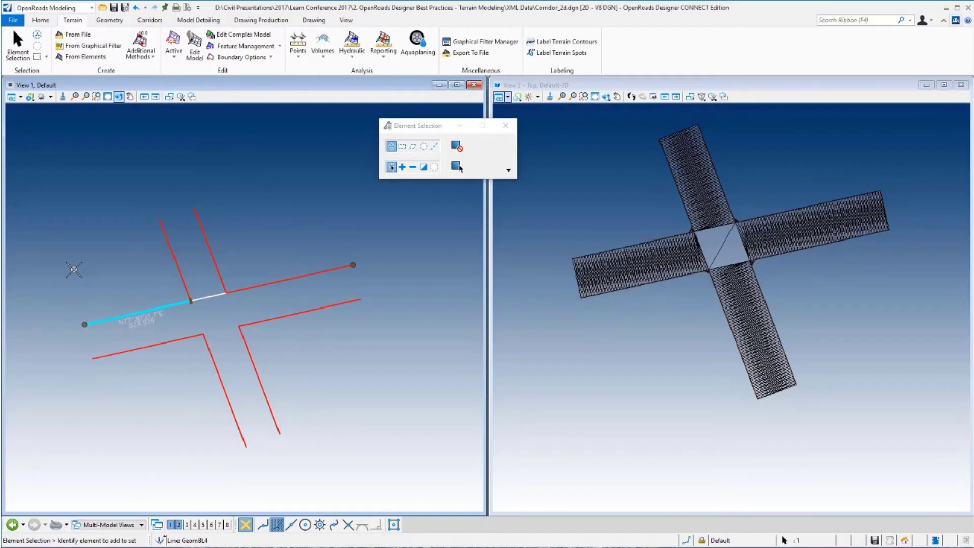
pyautogui.click(610, 339)
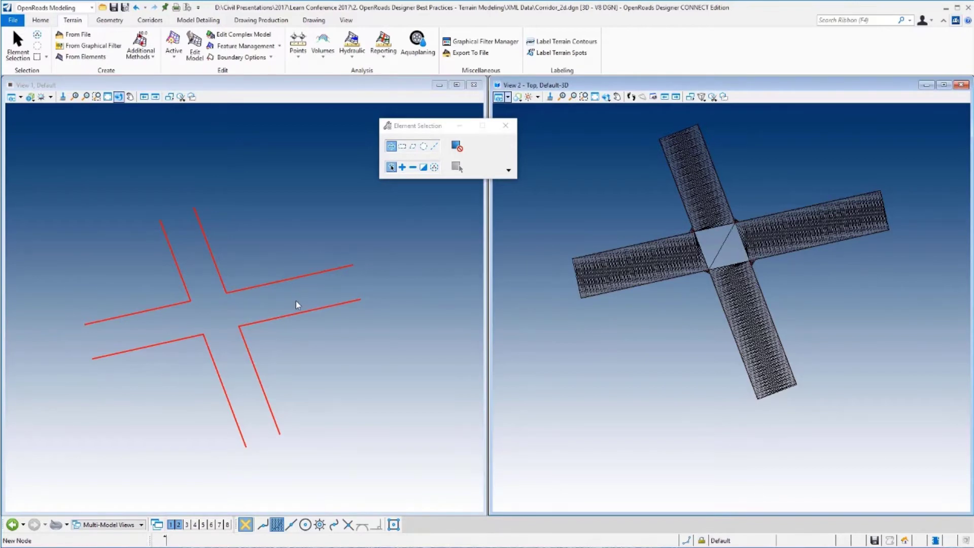
# - Undo the line extension and open Edit Terrain Model on the terrain in the 3D view
pyautogui.hotkey('ctrl', 'z')
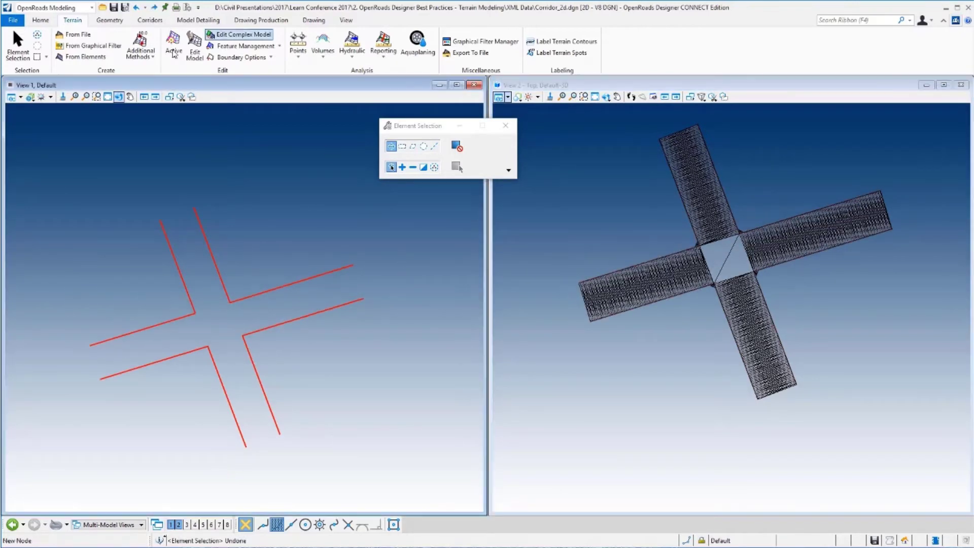
pyautogui.click(196, 51)
pyautogui.scroll(3, 699, 201)
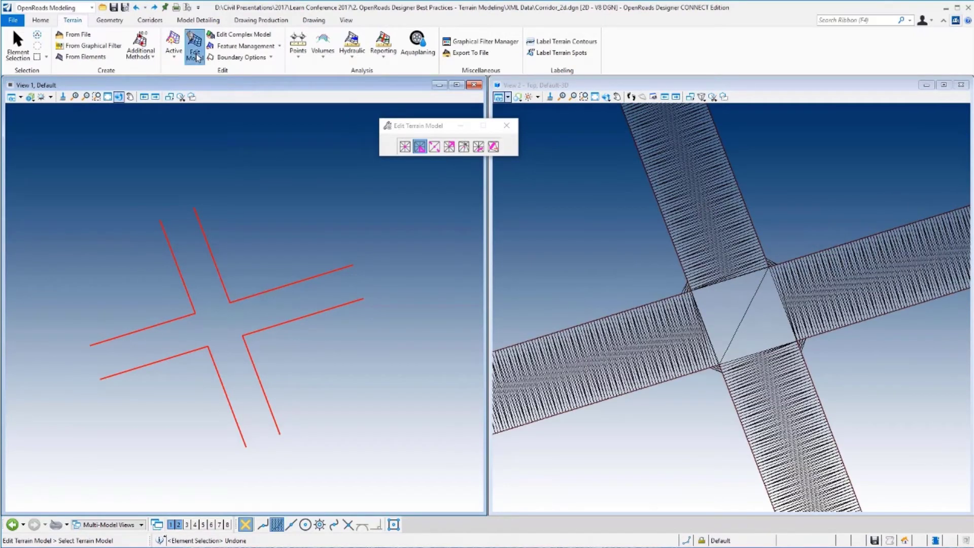
pyautogui.click(693, 231)
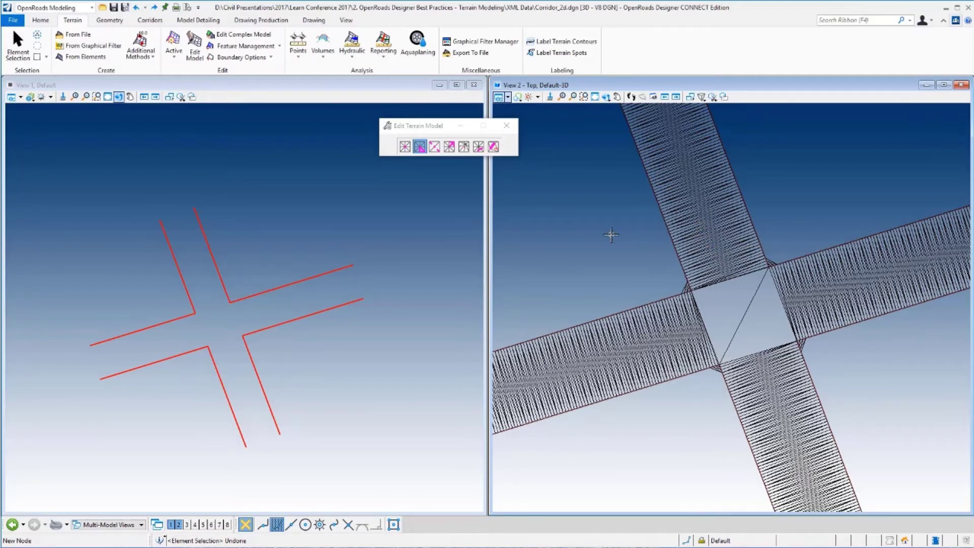
# - Select terrain ET and deactivate its rule from the context toolbox
pyautogui.click(73, 57)
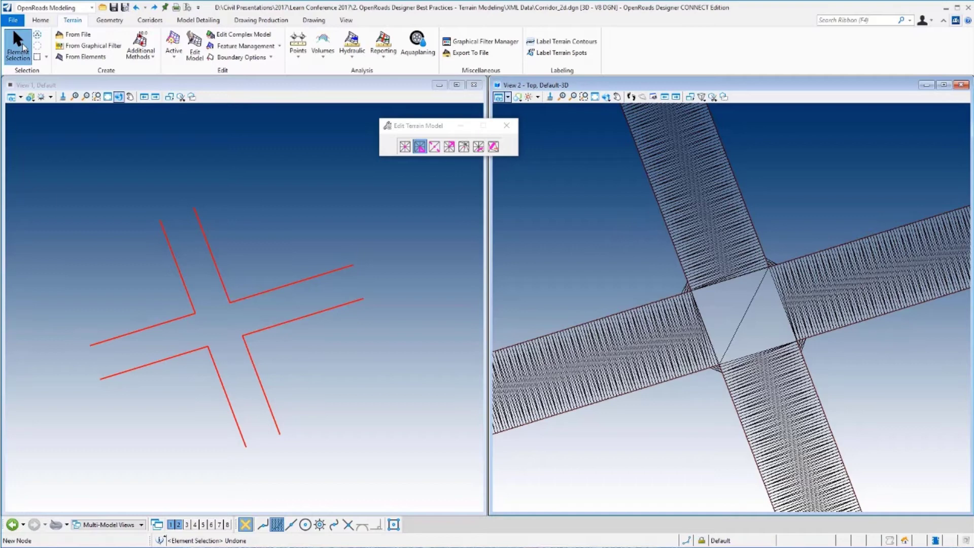
pyautogui.click(708, 237)
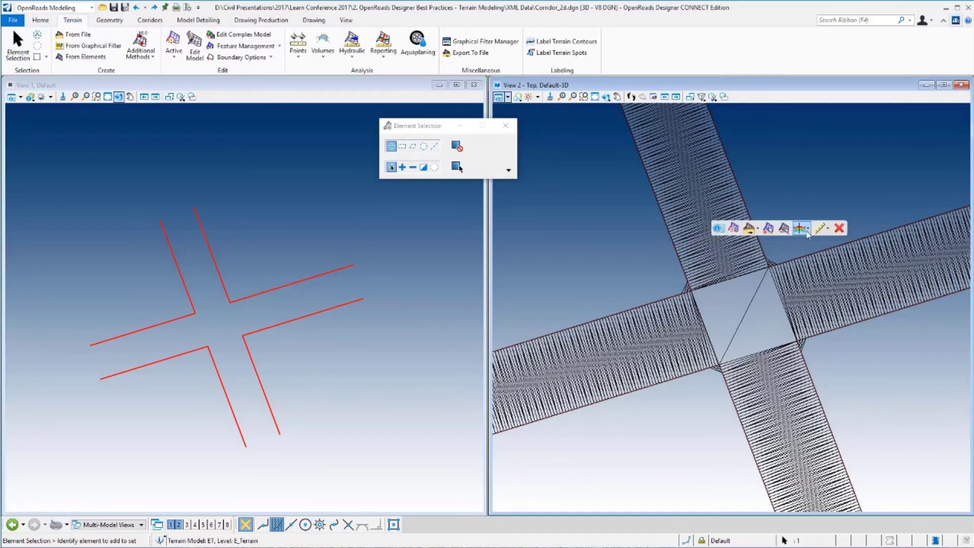
pyautogui.click(822, 228)
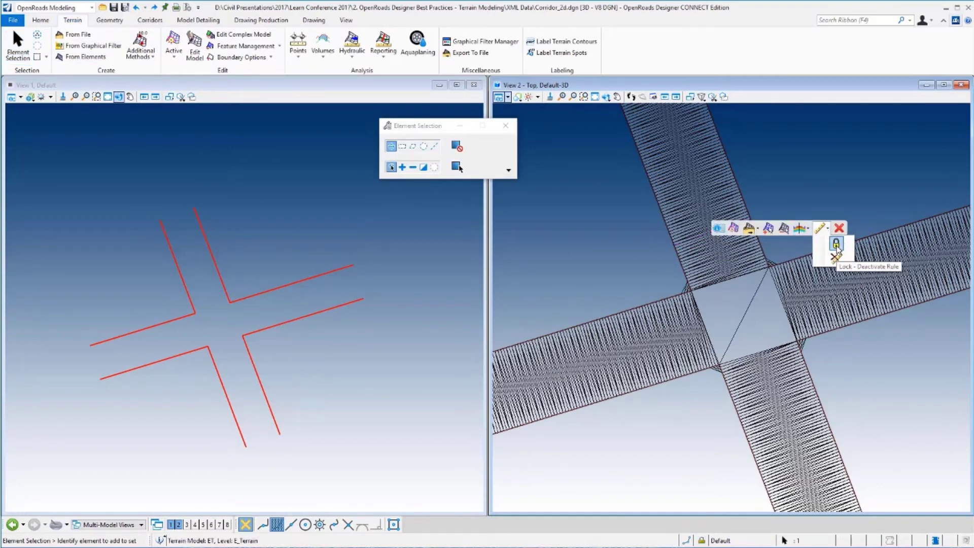
pyautogui.click(836, 246)
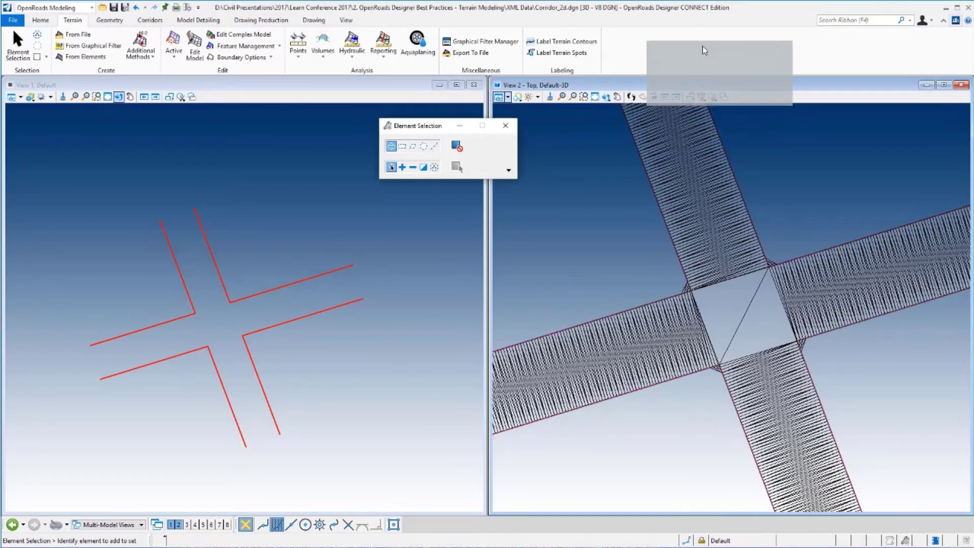
# - Delete the three sliver triangles at the intersection's upper-left corner with Delete Triangle
pyautogui.click(194, 45)
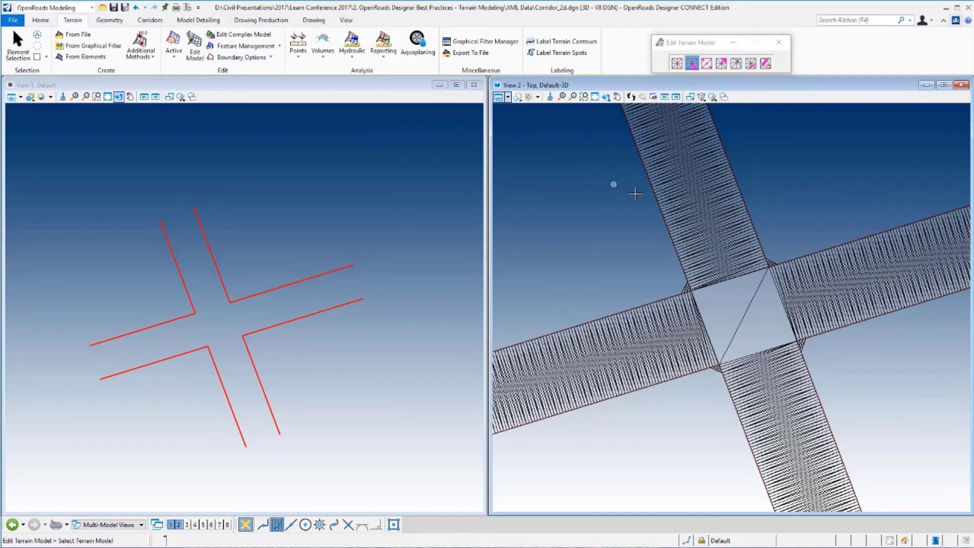
pyautogui.click(683, 199)
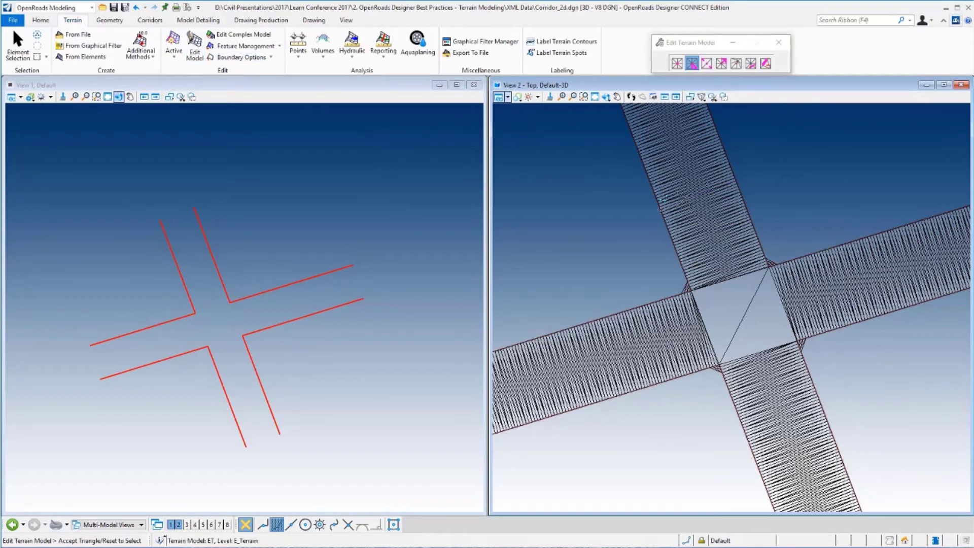
pyautogui.scroll(5, 647, 274)
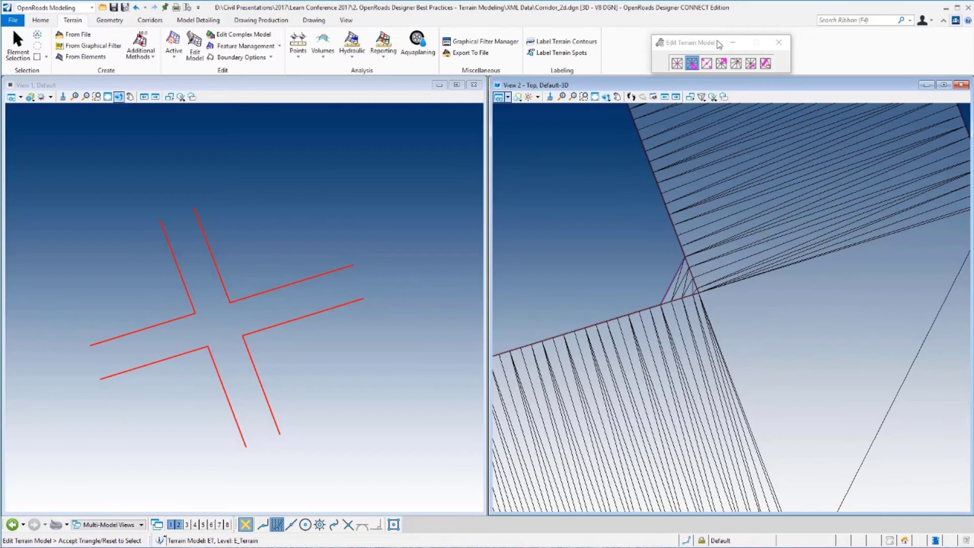
pyautogui.moveTo(556, 130); pyautogui.dragTo(527, 134)
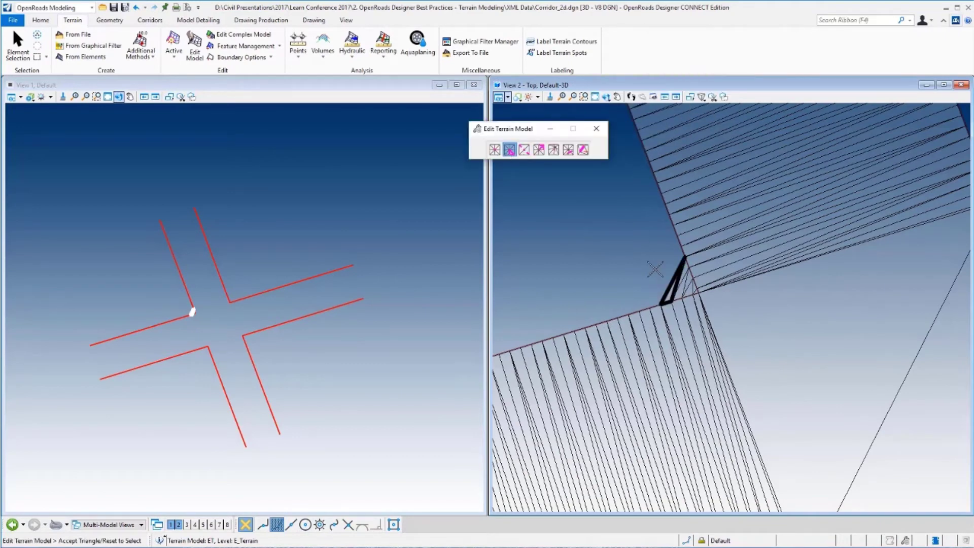
pyautogui.click(705, 287)
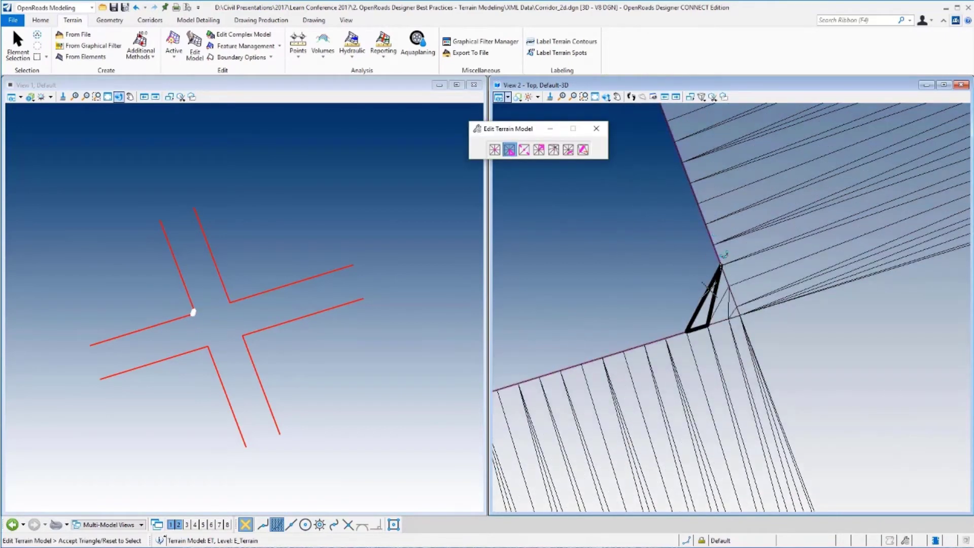
pyautogui.click(723, 302)
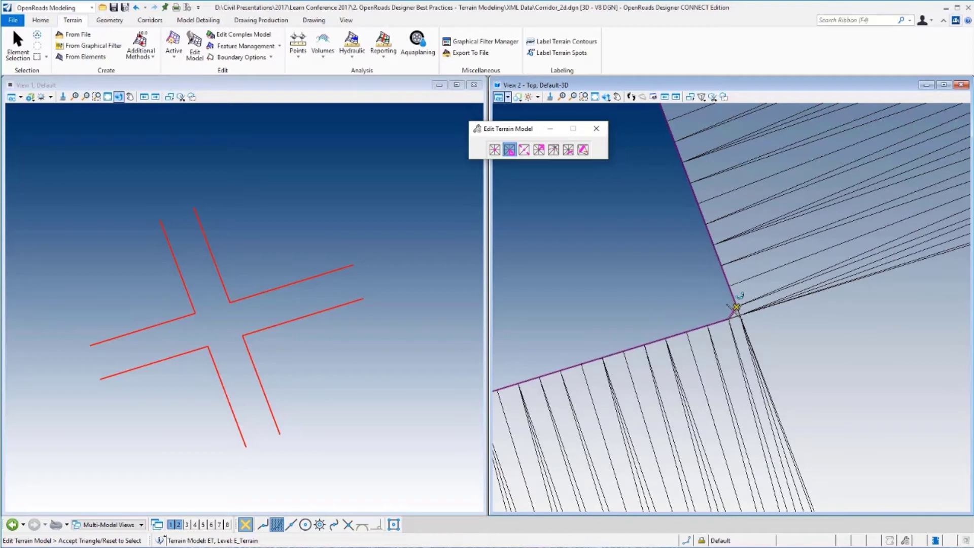
pyautogui.click(733, 313)
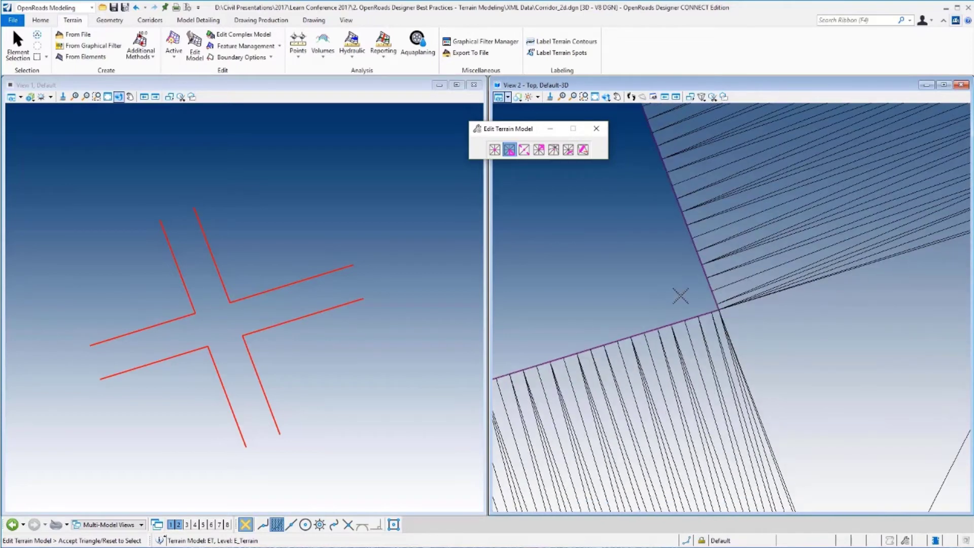
pyautogui.scroll(-5, 712, 289)
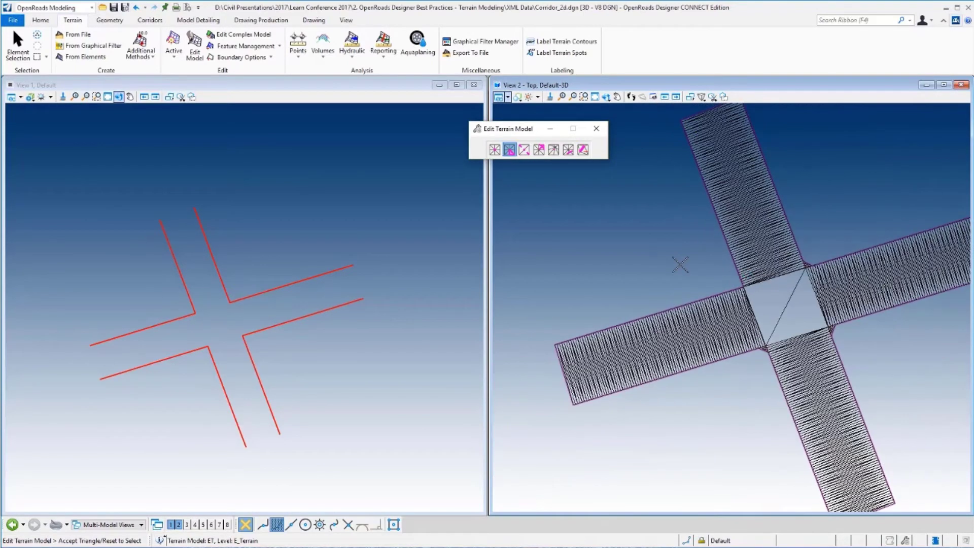
# - Close Edit Terrain Model and reactivate terrain ET's rule from the context toolbox
pyautogui.rightClick(667, 258)
pyautogui.click(596, 128)
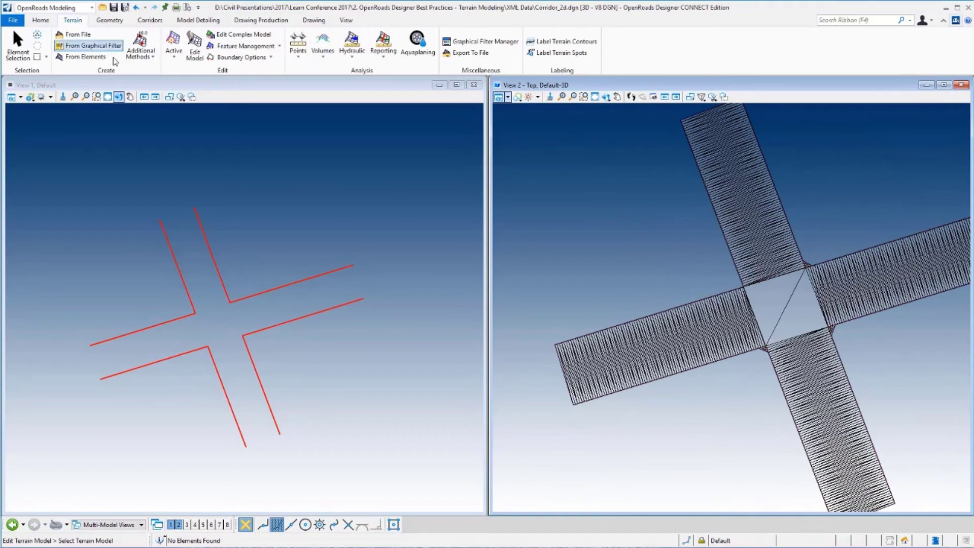
pyautogui.click(18, 48)
pyautogui.click(744, 259)
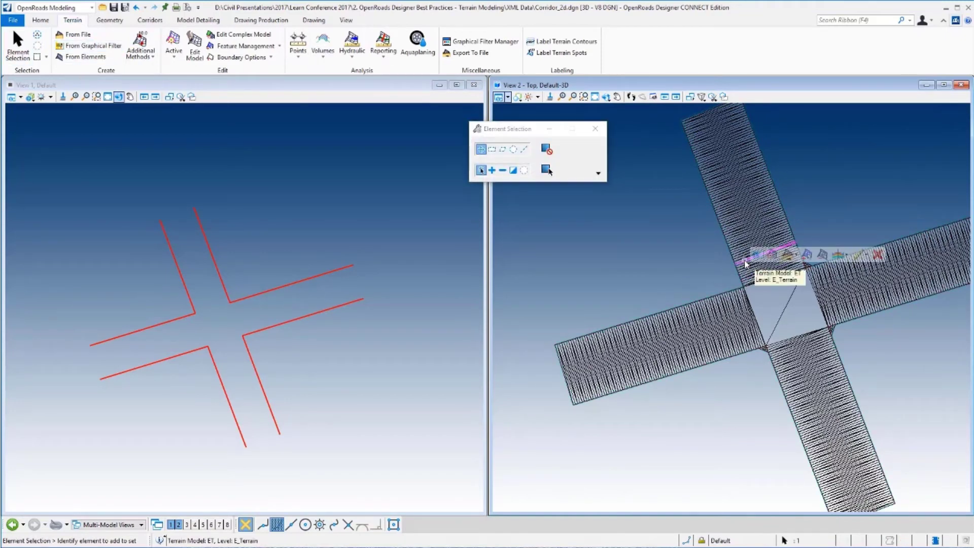
pyautogui.click(867, 254)
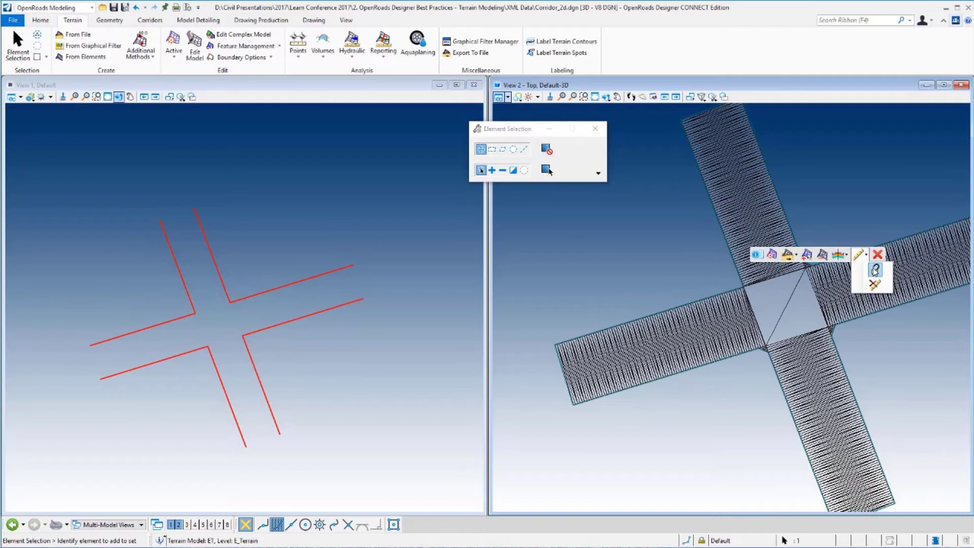
pyautogui.click(875, 278)
# - Move the Element Selection panel out of the way and reframe the views
pyautogui.scroll(-2, 626, 274)
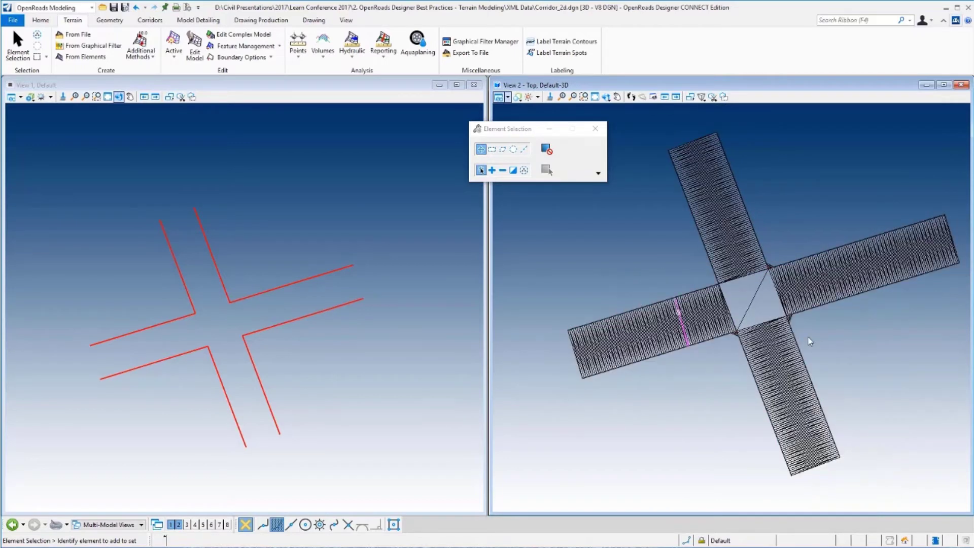
pyautogui.scroll(3, 729, 312)
pyautogui.moveTo(548, 131); pyautogui.dragTo(749, 26)
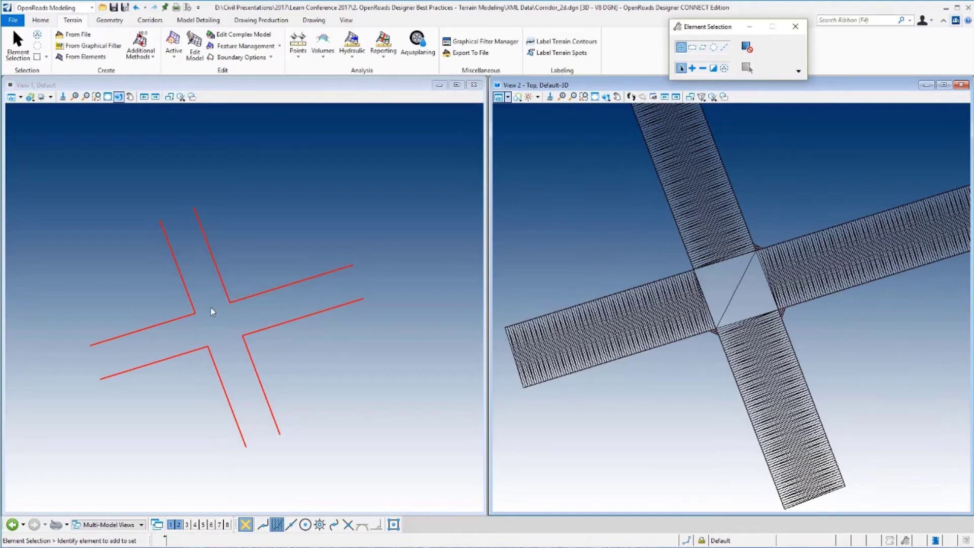
pyautogui.scroll(1, 211, 307)
# - Draw a green Line Between Points from the road's west end to its east end
pyautogui.click(110, 20)
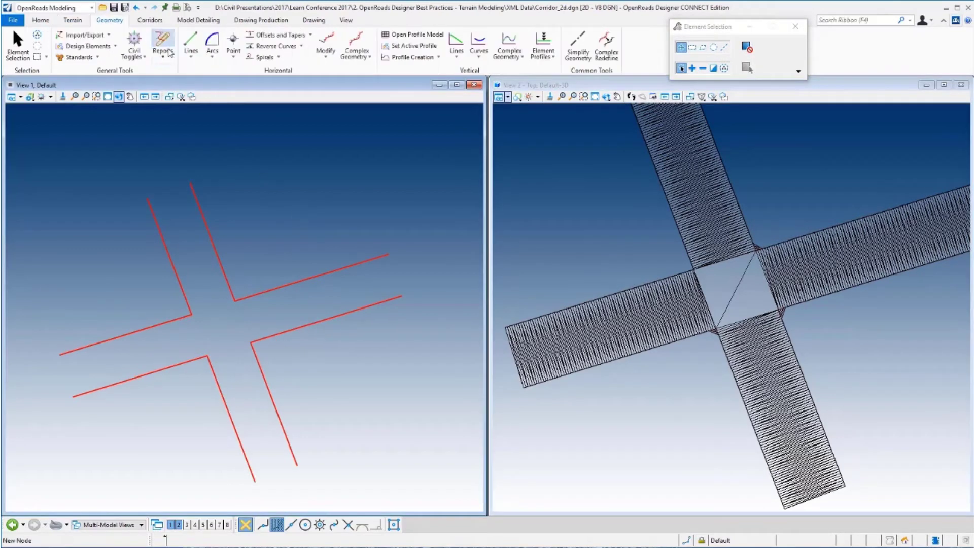
pyautogui.click(191, 55)
pyautogui.click(220, 97)
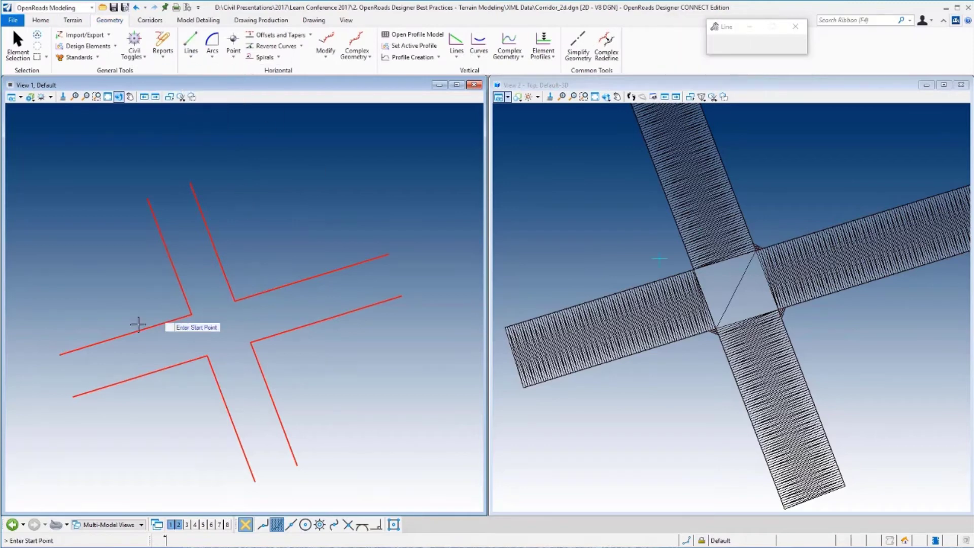
pyautogui.click(69, 372)
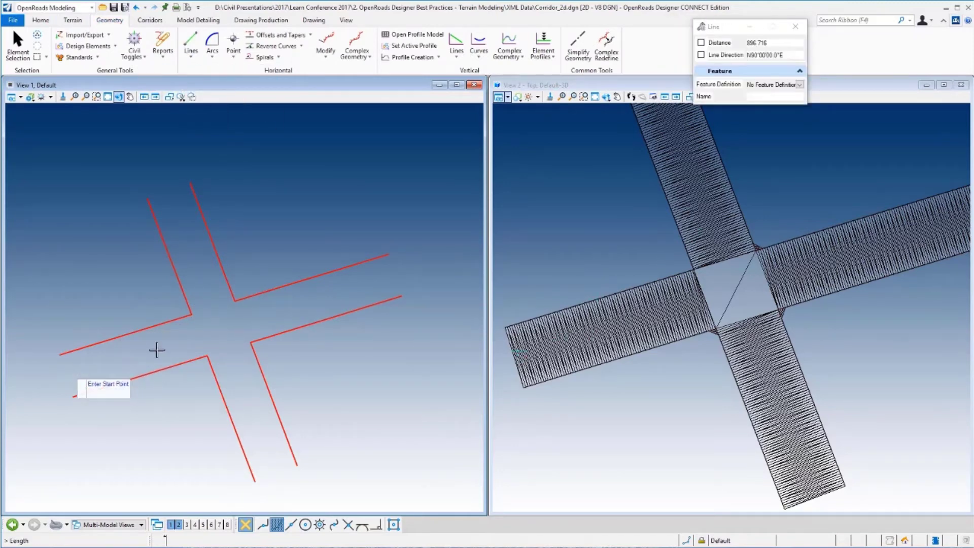
pyautogui.click(395, 274)
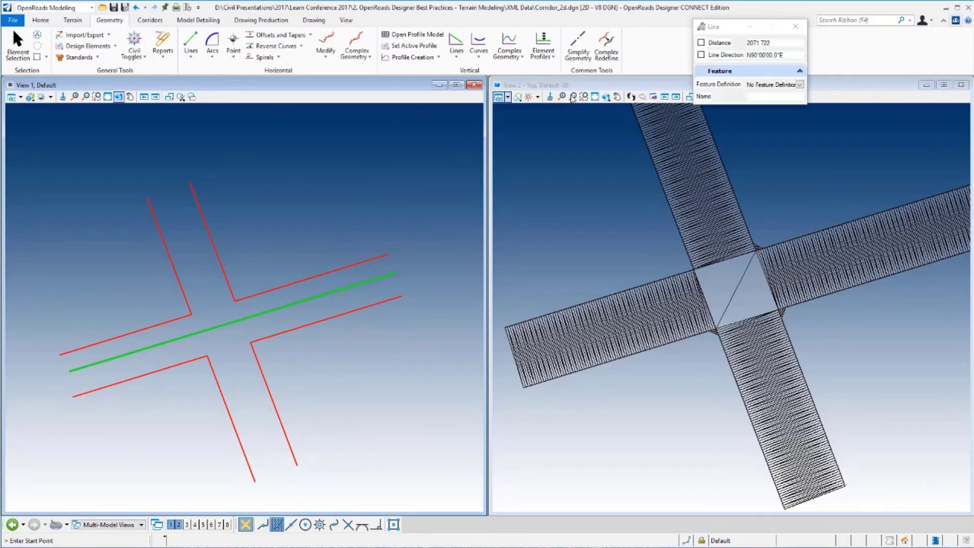
# - Give the green line a constant-elevation profile of 502.000
pyautogui.click(543, 53)
pyautogui.click(571, 87)
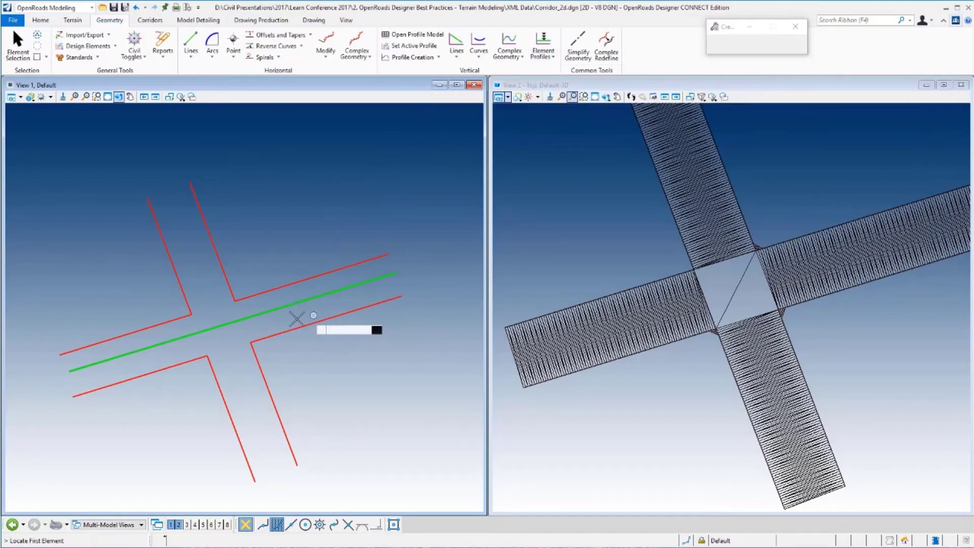
pyautogui.click(269, 307)
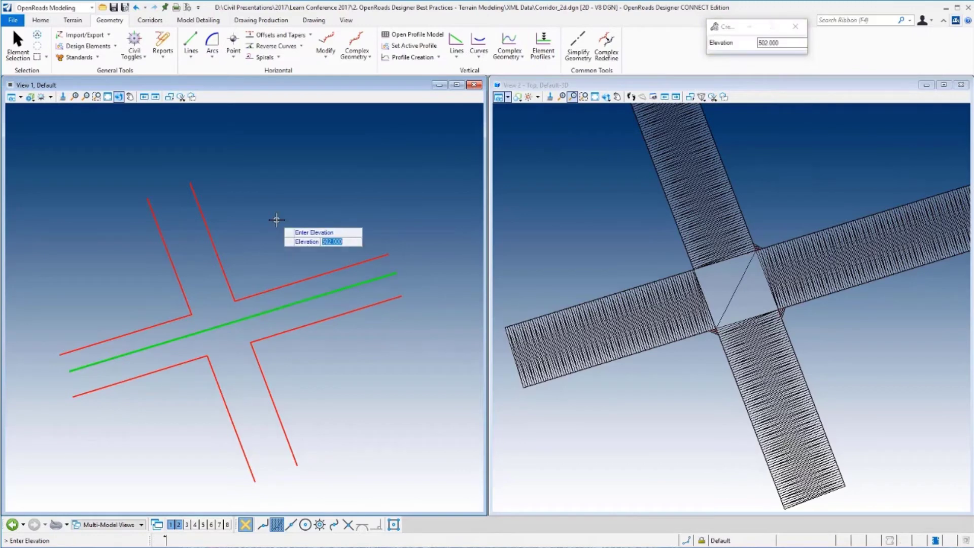
pyautogui.click(277, 220)
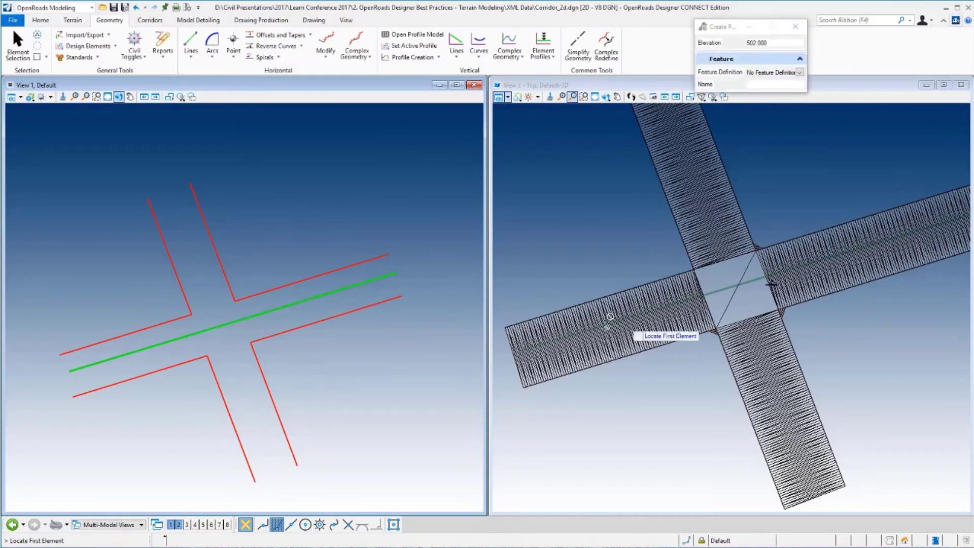
pyautogui.rightClick(146, 155)
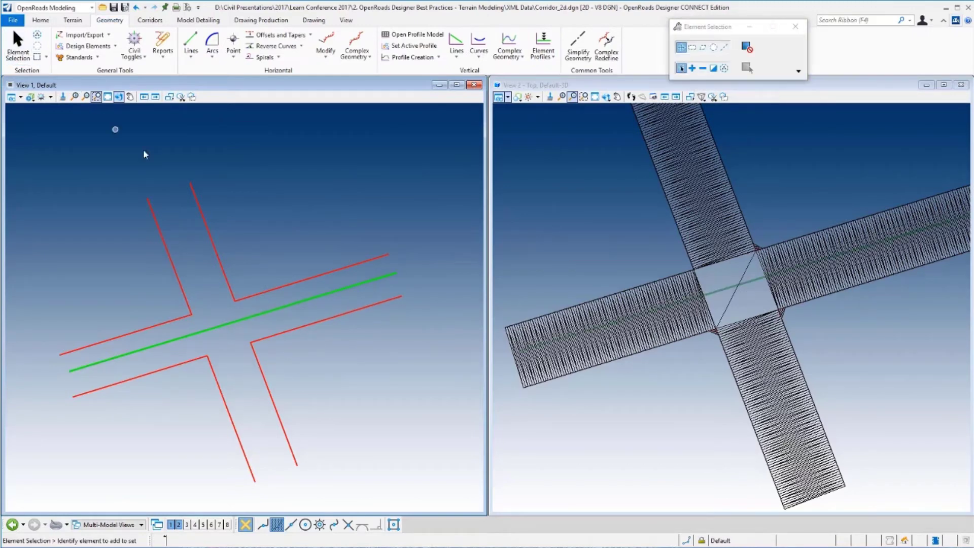
# - Add the green line to terrain ET as a break line using Add Features
pyautogui.click(72, 20)
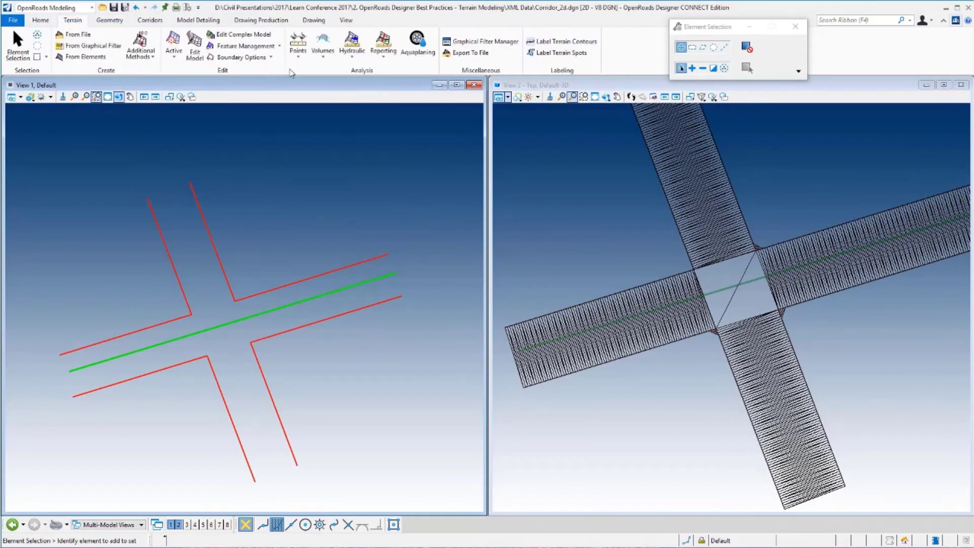
pyautogui.click(280, 47)
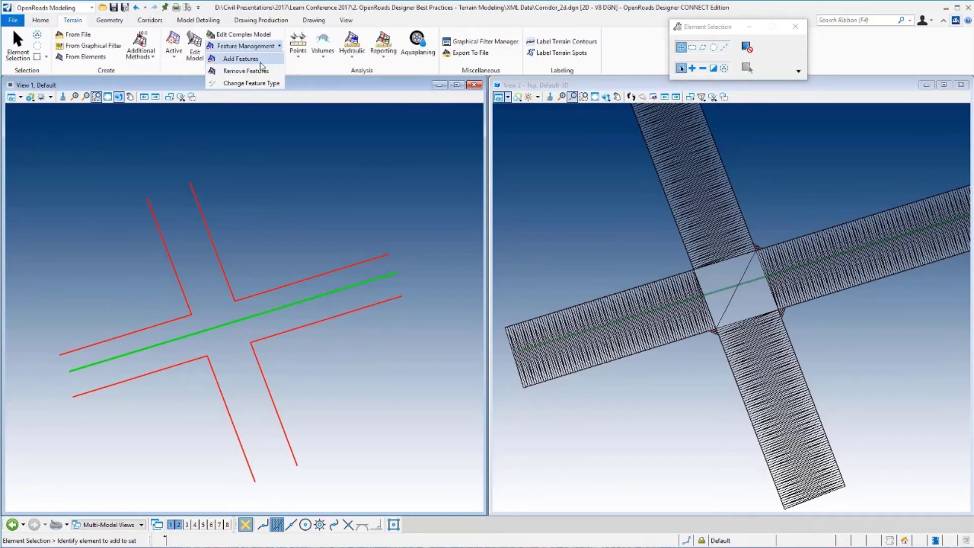
pyautogui.click(260, 62)
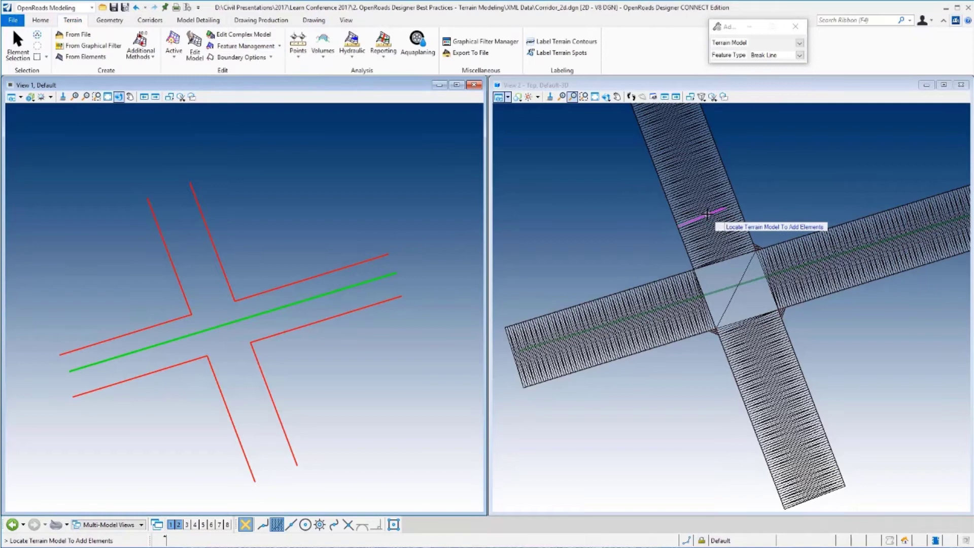
pyautogui.click(357, 284)
pyautogui.rightClick(332, 215)
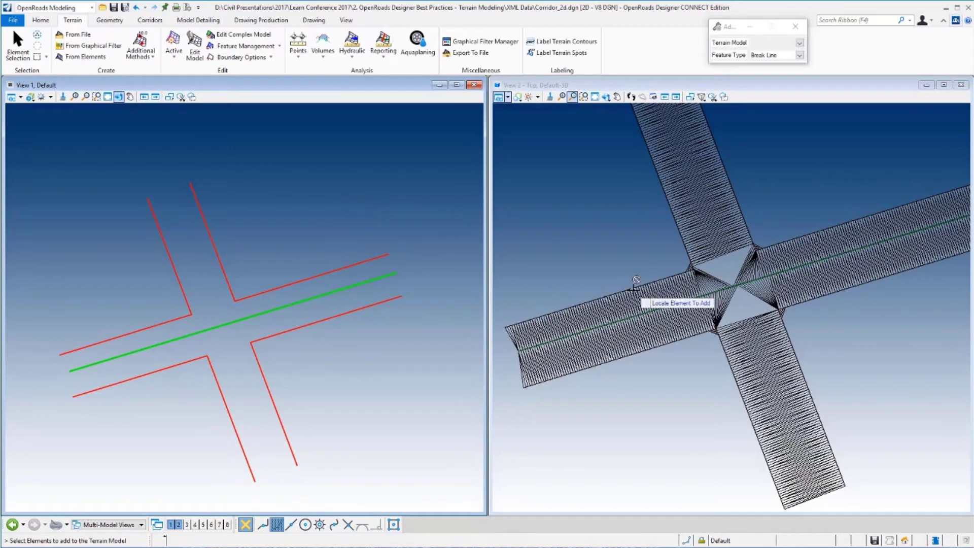
pyautogui.scroll(2, 670, 355)
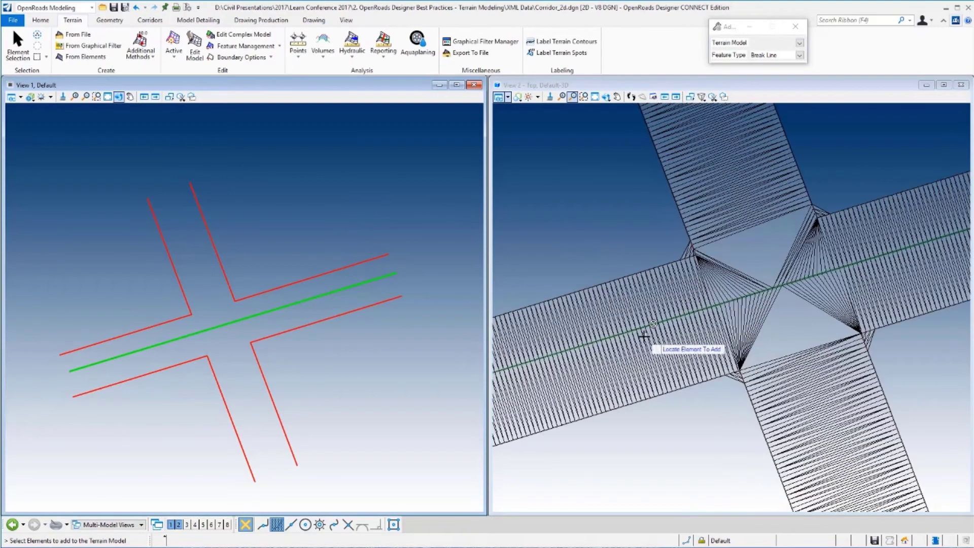
pyautogui.rightClick(612, 204)
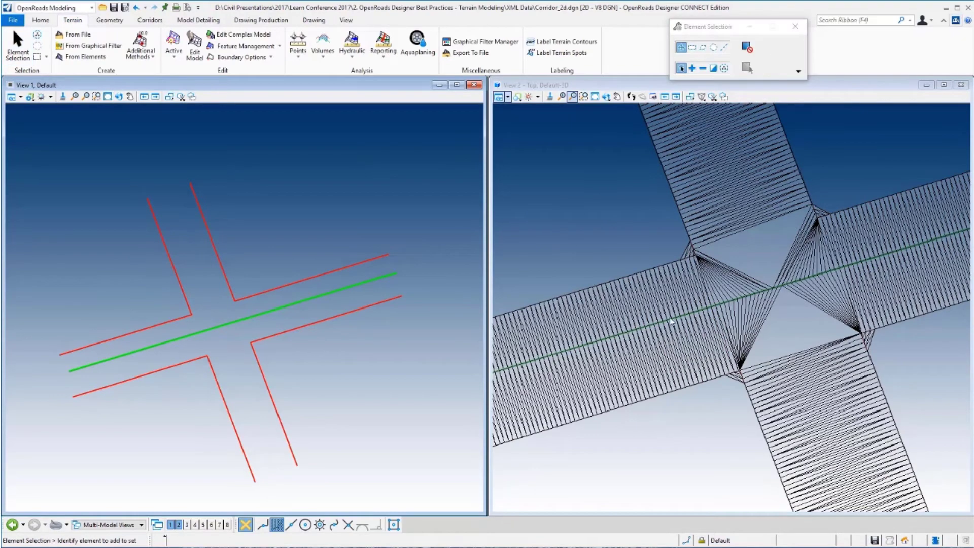
pyautogui.scroll(3, 682, 251)
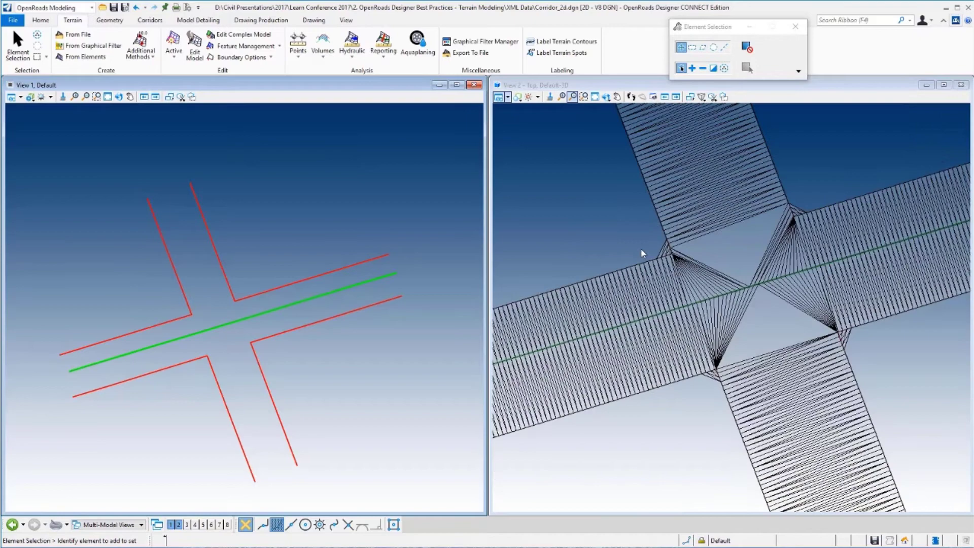
pyautogui.scroll(-2, 678, 264)
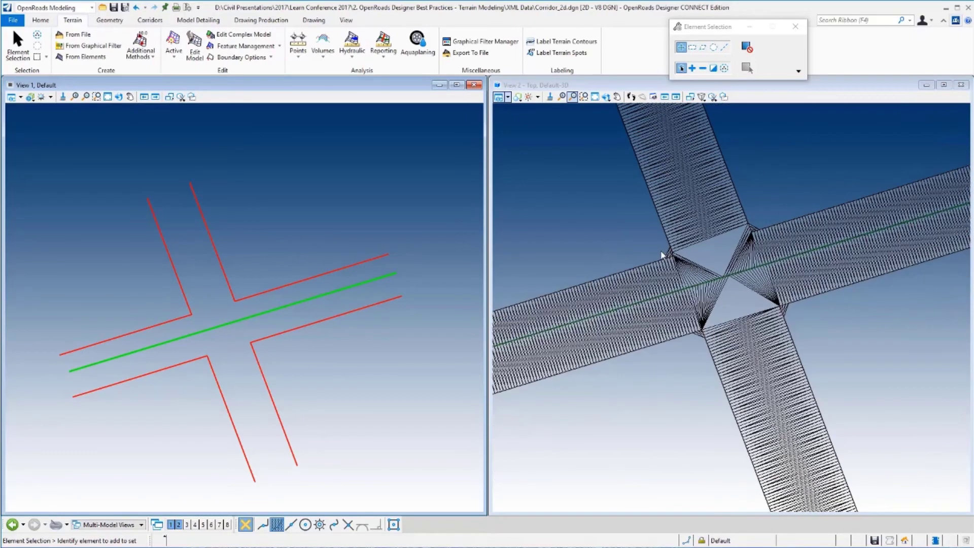
pyautogui.scroll(-2, 682, 265)
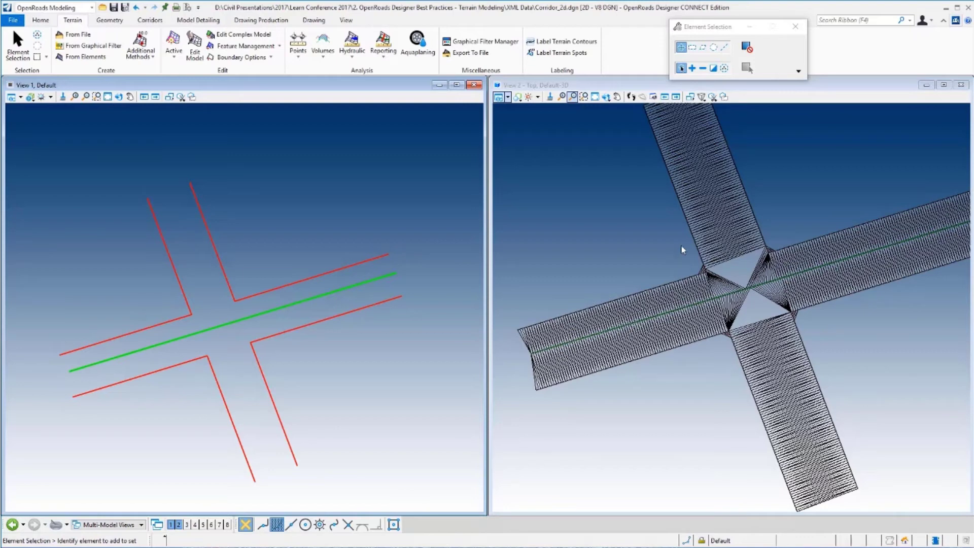
pyautogui.scroll(1, 699, 277)
pyautogui.click(674, 259)
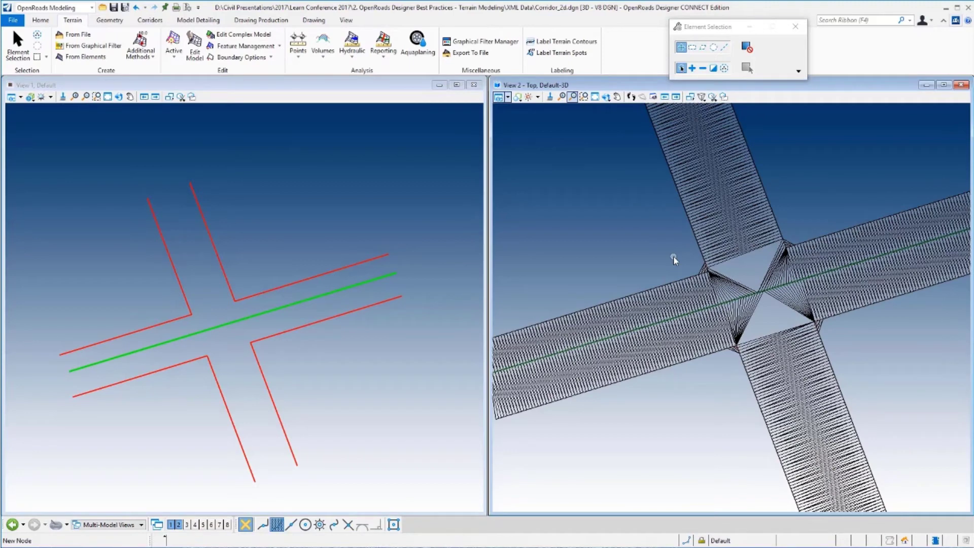
pyautogui.scroll(1, 673, 255)
# - Deactivate terrain ET's rules from the context toolbar flyout
pyautogui.moveTo(735, 238)
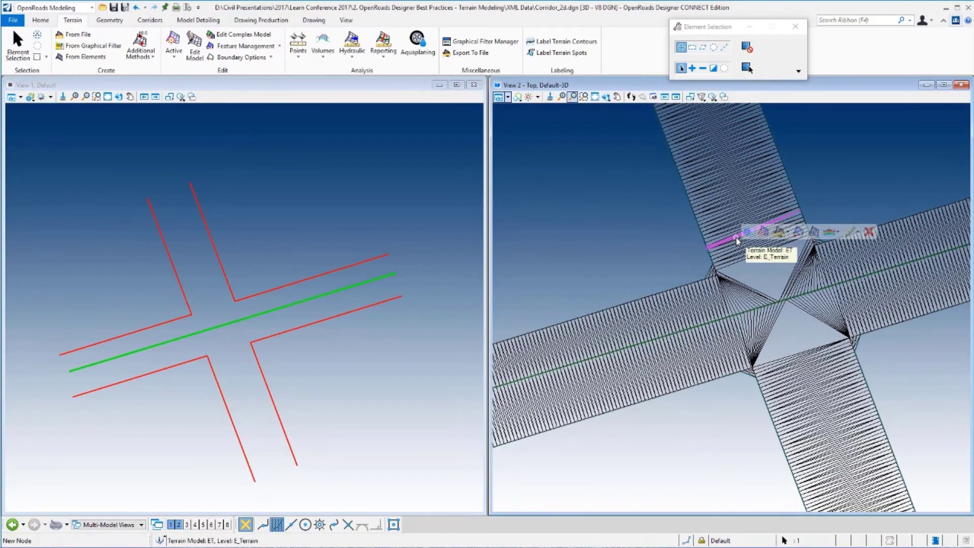
pyautogui.click(858, 232)
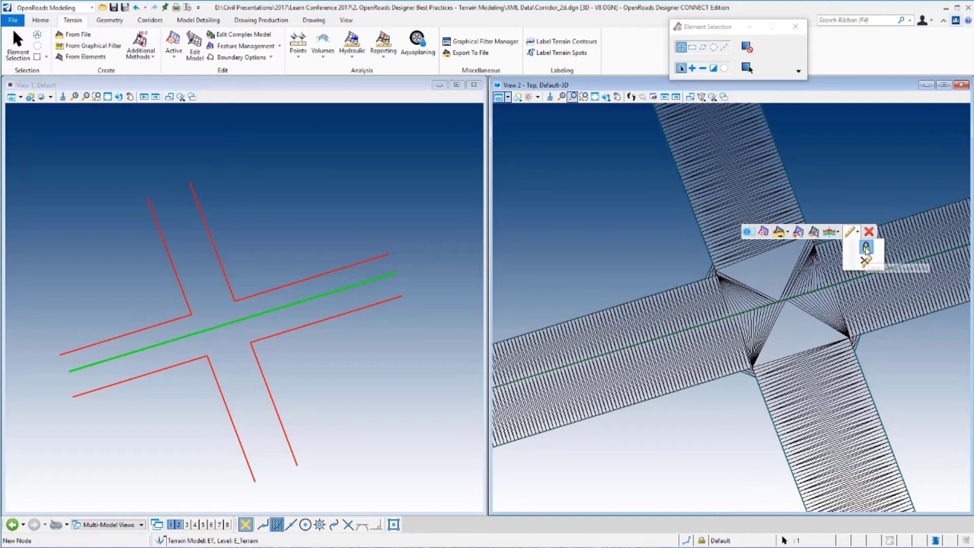
pyautogui.click(866, 248)
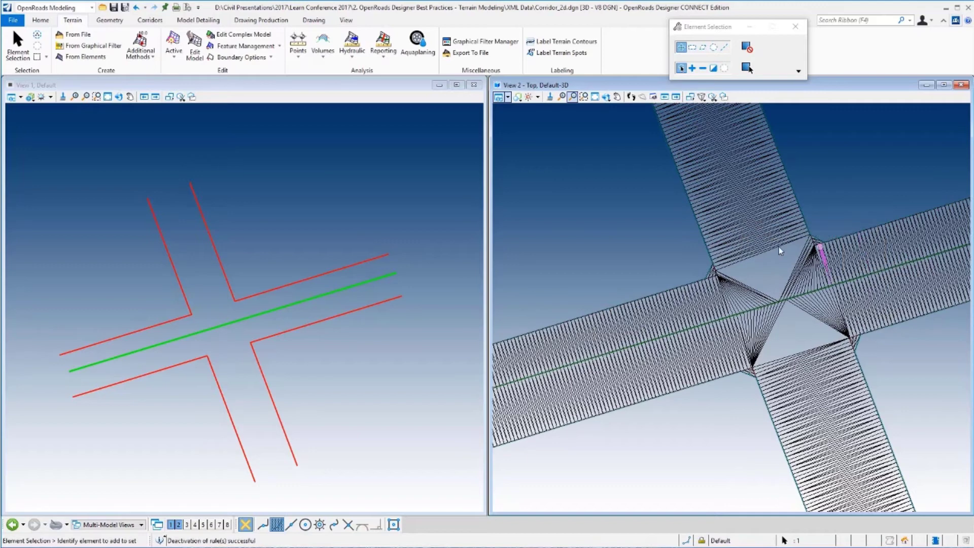
# - Delete the outer triangle at the top-left corner and return to Element Selection
pyautogui.click(194, 44)
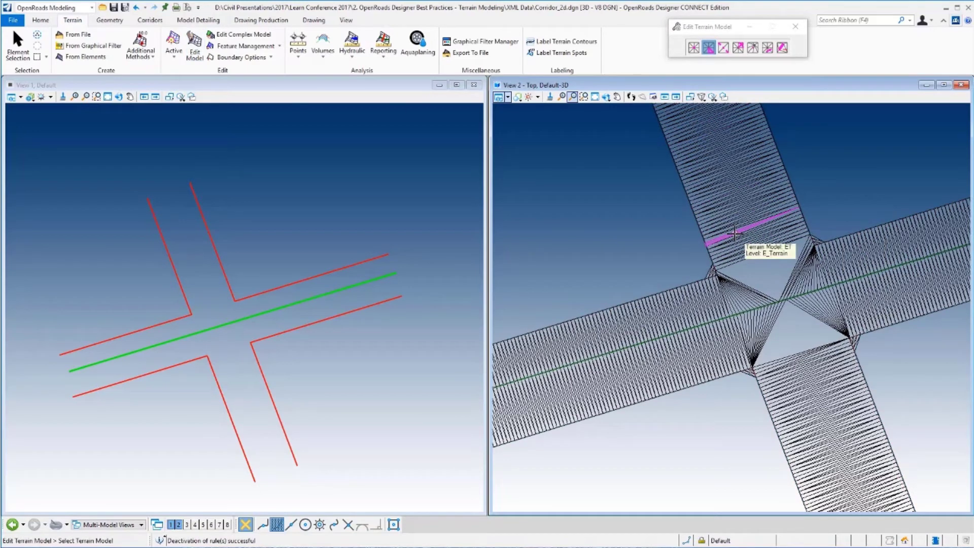
pyautogui.scroll(5, 734, 233)
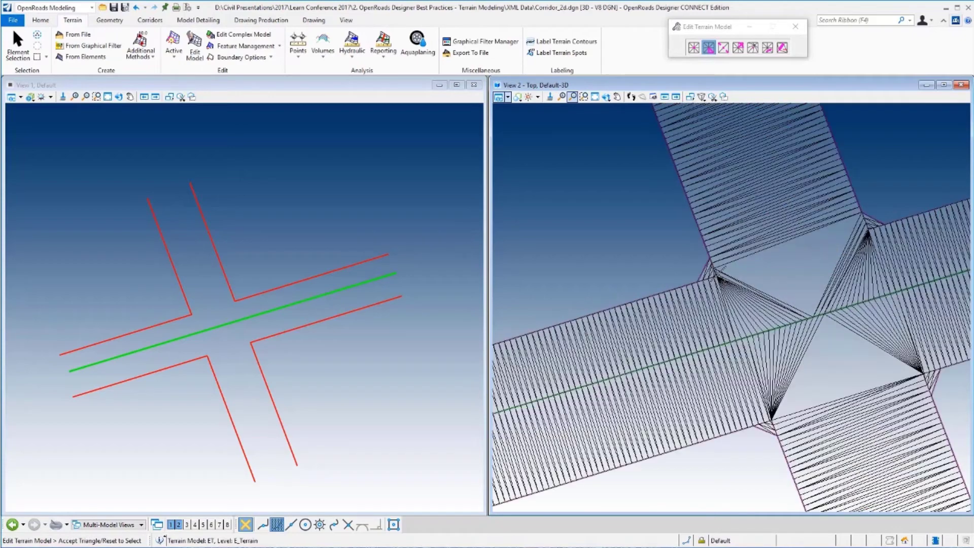
pyautogui.click(709, 48)
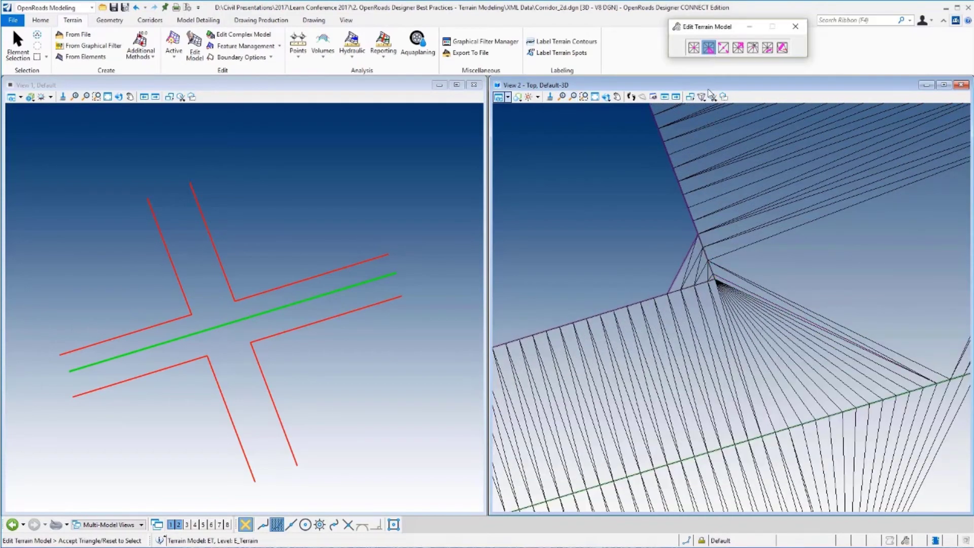
pyautogui.click(694, 263)
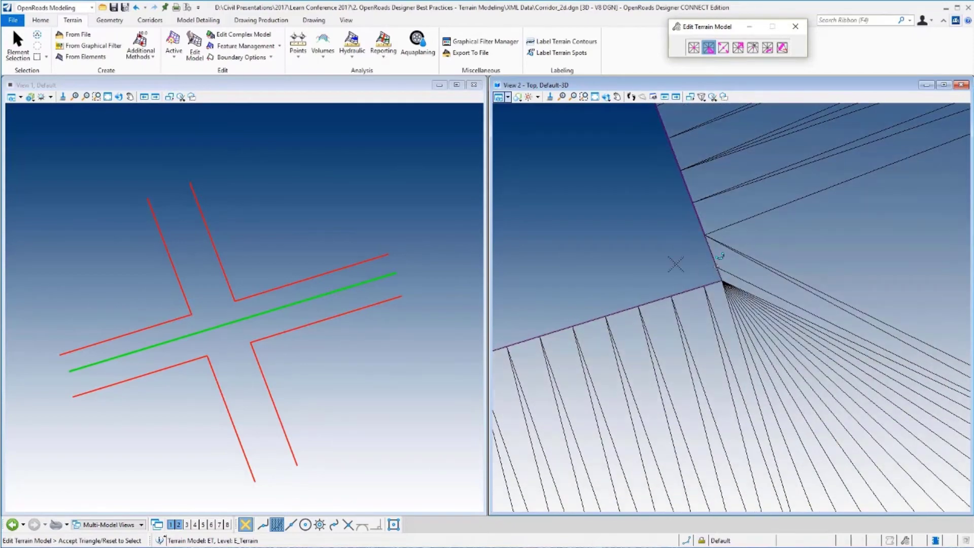
pyautogui.scroll(-5, 674, 263)
pyautogui.scroll(-1, 729, 238)
pyautogui.rightClick(669, 232)
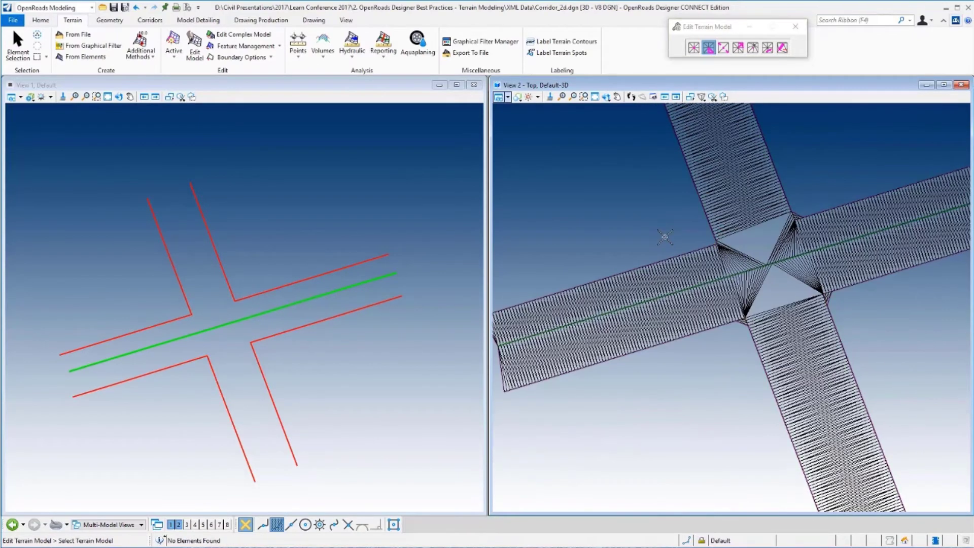
pyautogui.click(26, 46)
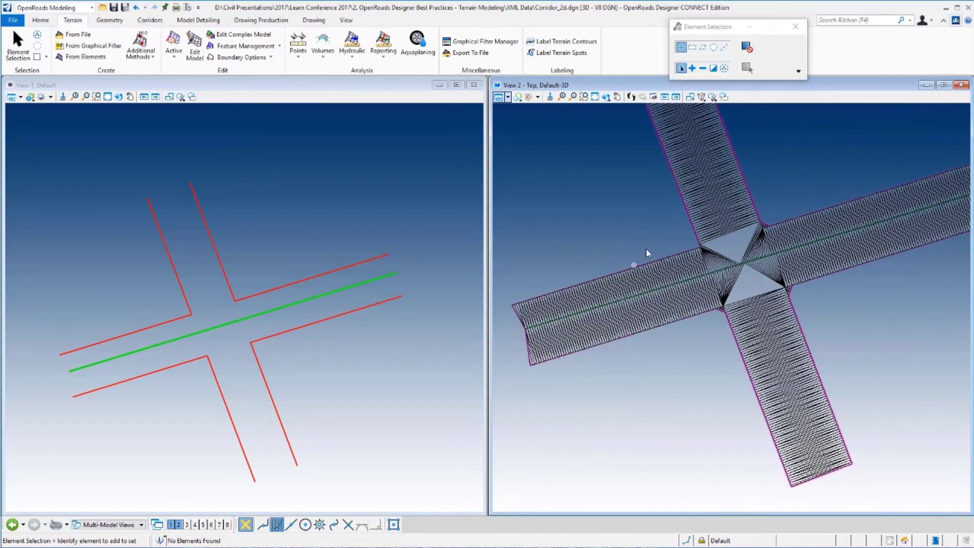
pyautogui.scroll(-1, 647, 248)
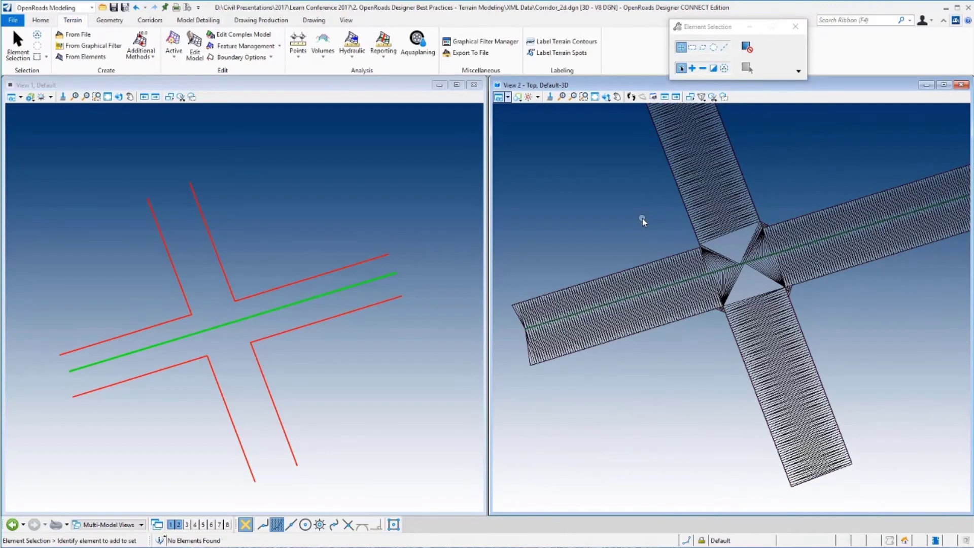
# - Add a boundary to terrain ET with method Add Boundary, feature Terrain_Exterior and name TEB
pyautogui.click(241, 57)
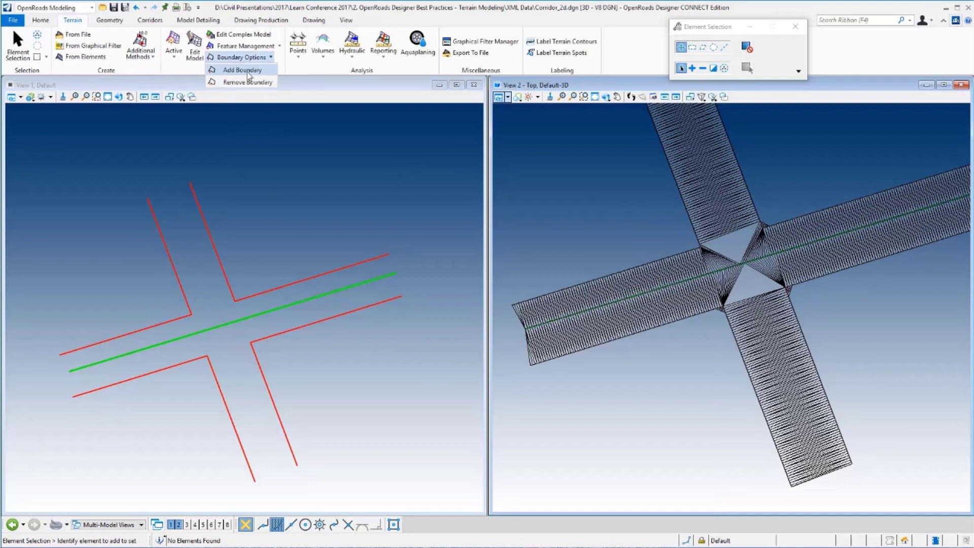
pyautogui.click(248, 71)
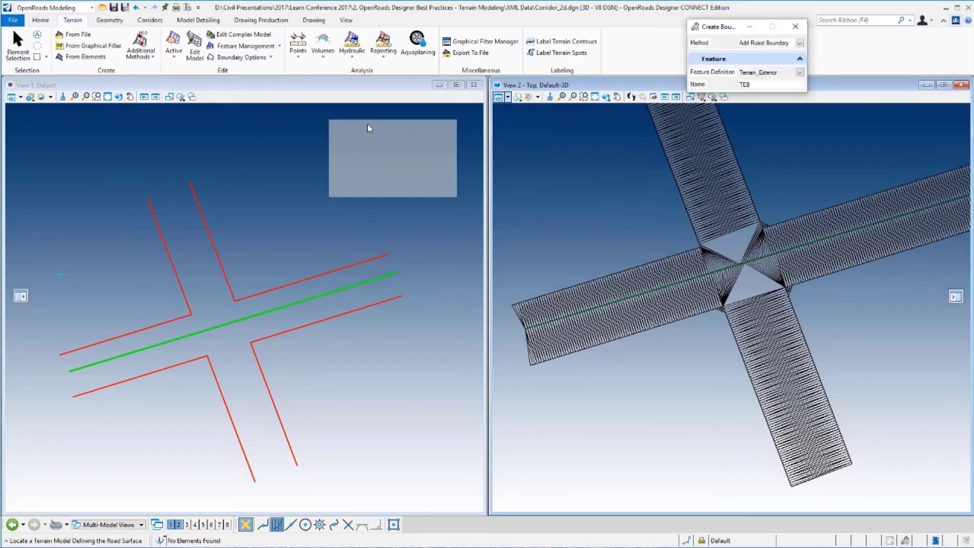
pyautogui.click(444, 143)
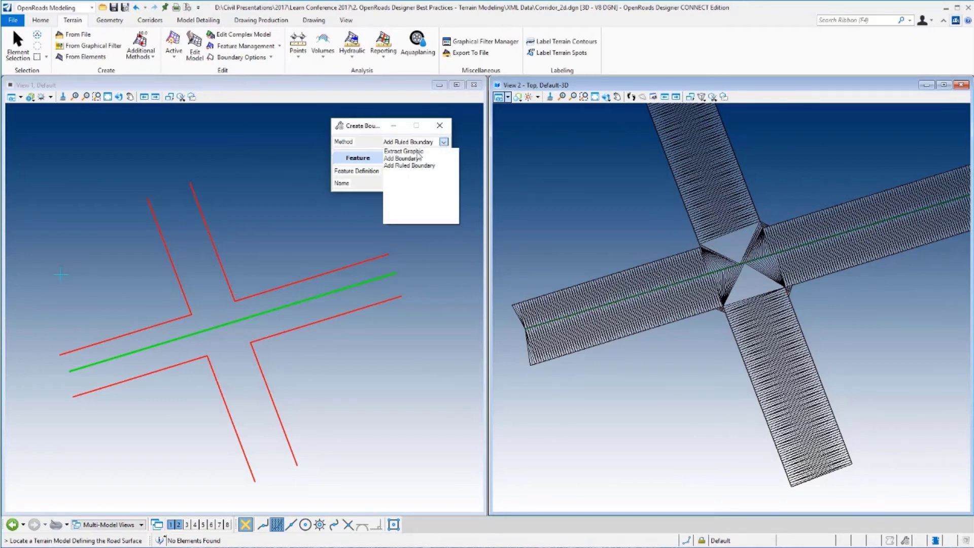
pyautogui.click(417, 152)
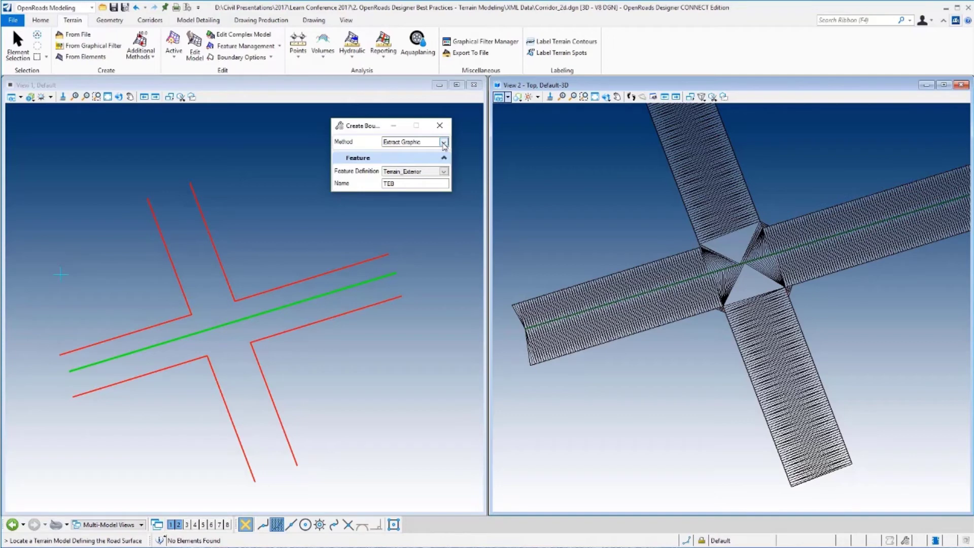
pyautogui.click(444, 144)
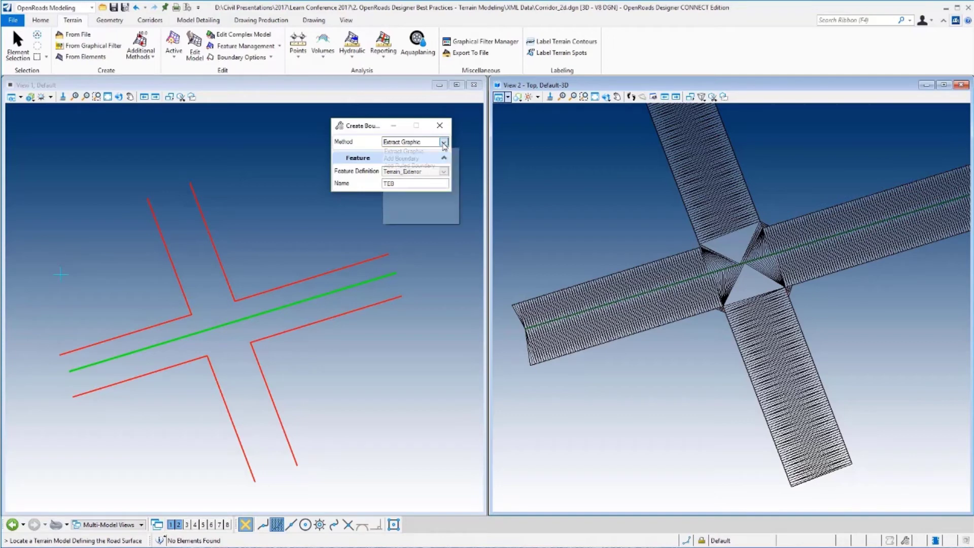
pyautogui.click(413, 159)
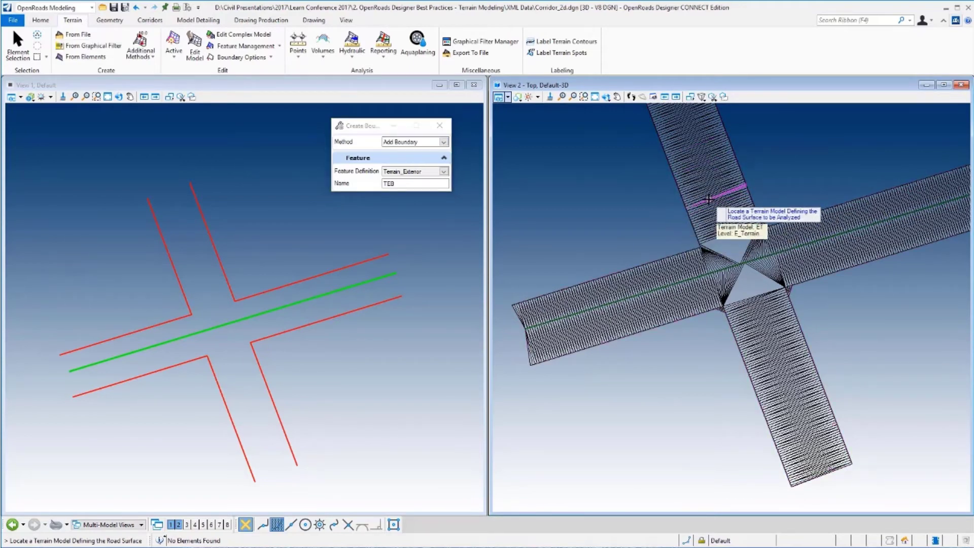
pyautogui.scroll(2, 709, 199)
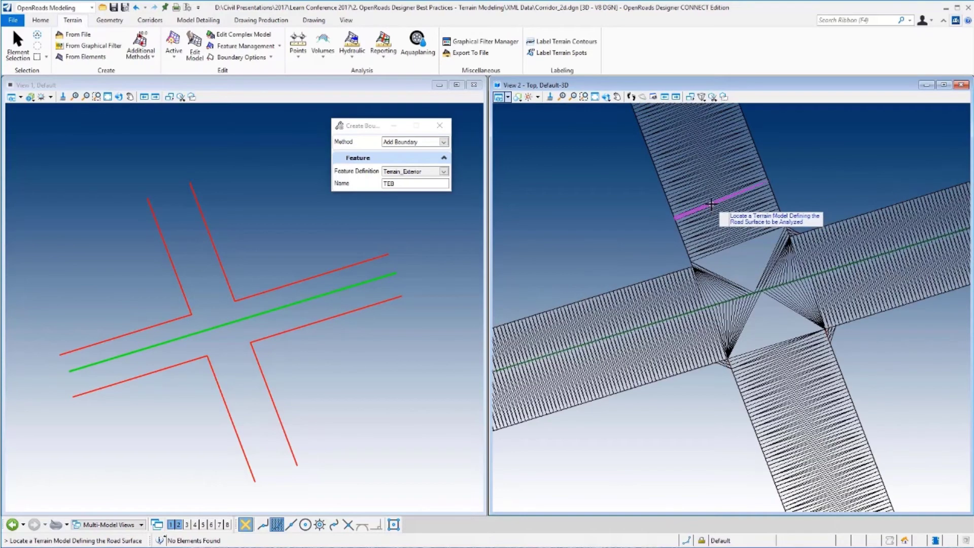
pyautogui.click(685, 212)
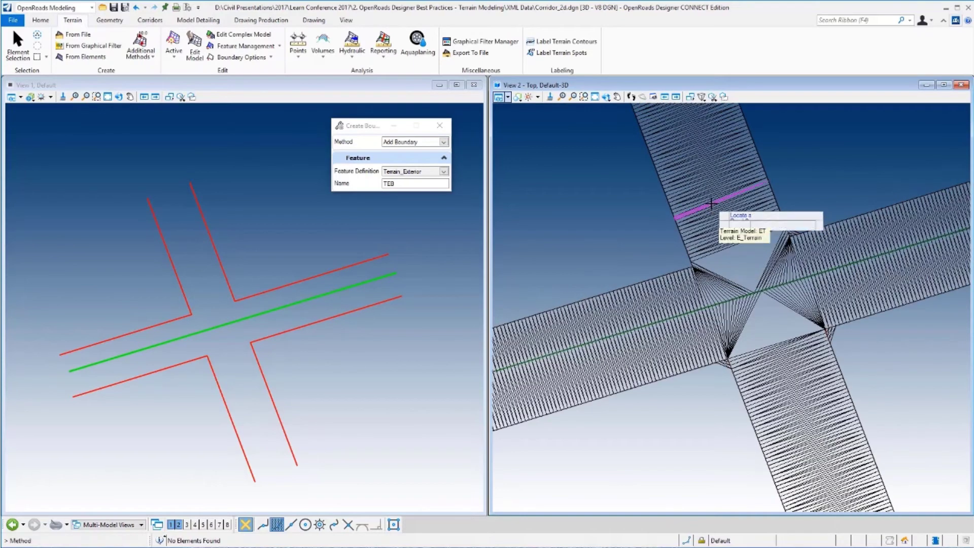
pyautogui.click(594, 207)
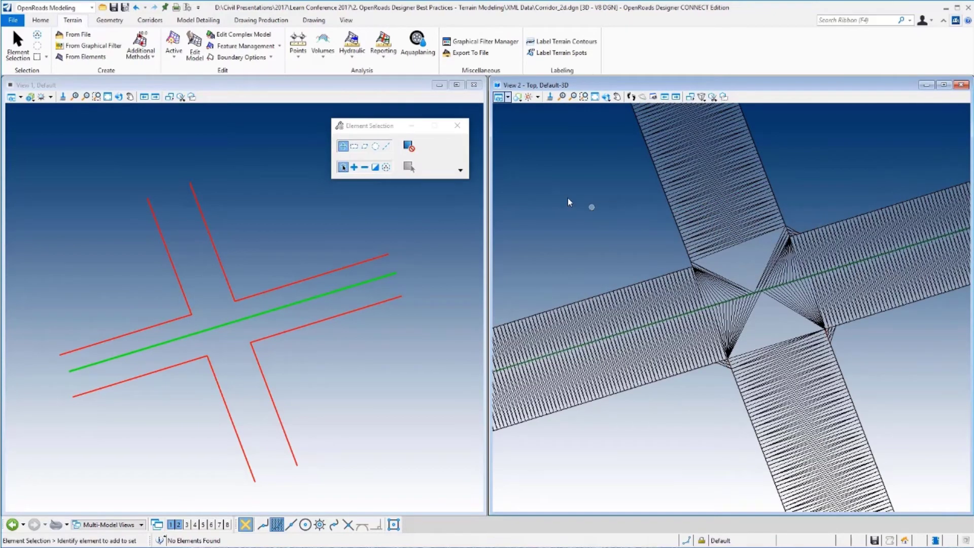
pyautogui.click(668, 201)
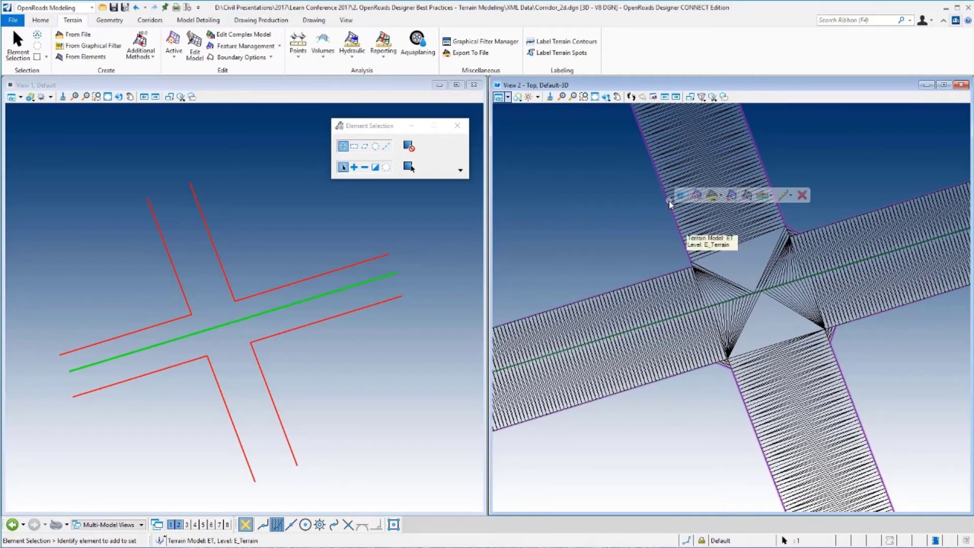
pyautogui.moveTo(681, 196)
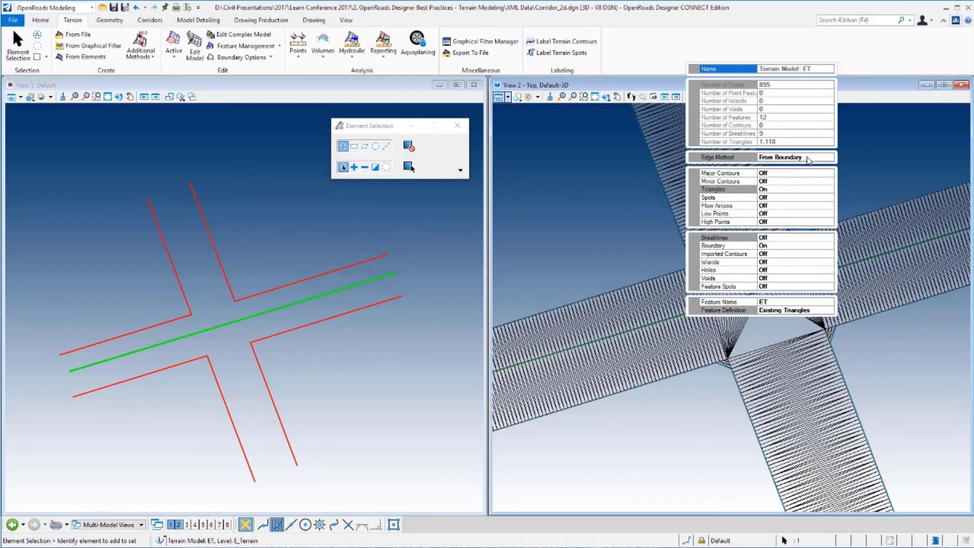
pyautogui.scroll(-4, 746, 231)
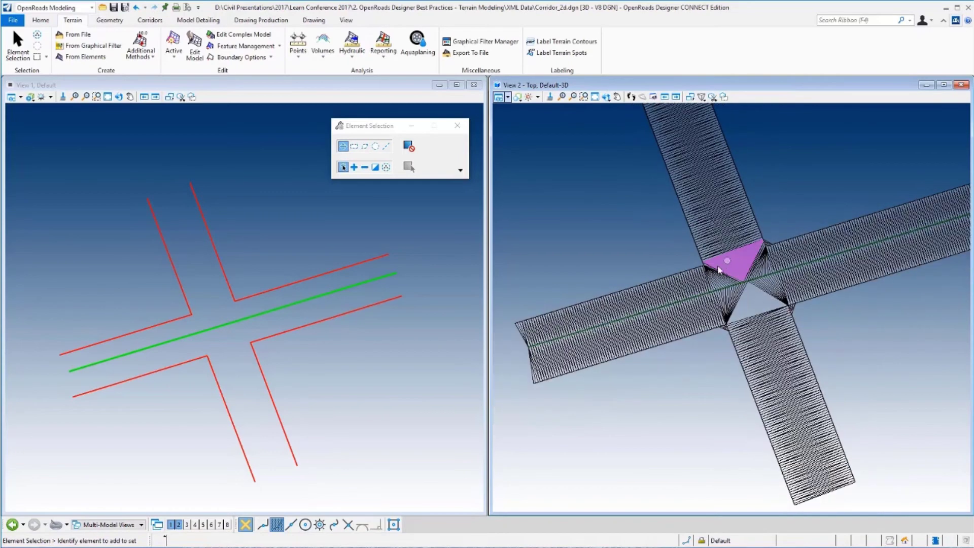
# - Draw two lines along the north-south road, from the cross road's top through the intersection to its bottom
pyautogui.click(110, 20)
pyautogui.click(192, 55)
pyautogui.click(225, 72)
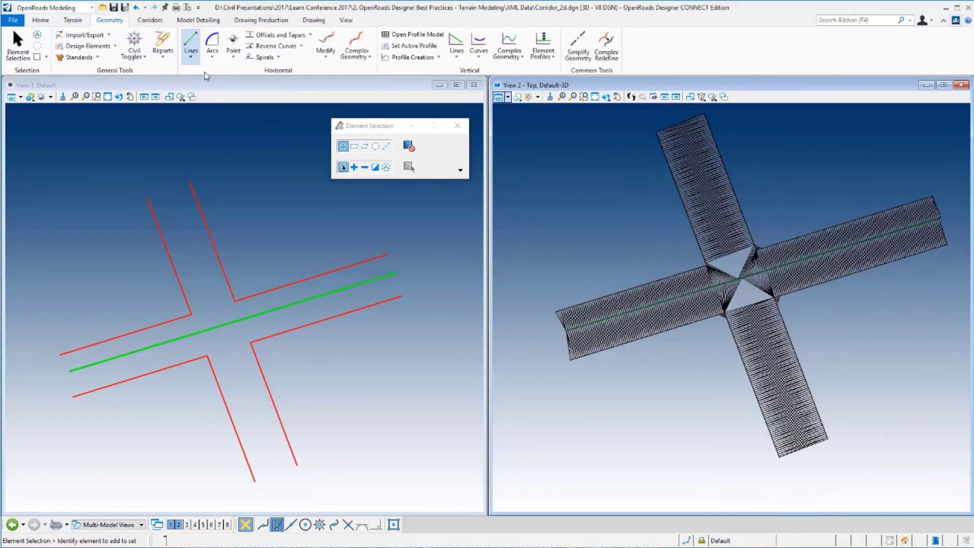
pyautogui.click(172, 198)
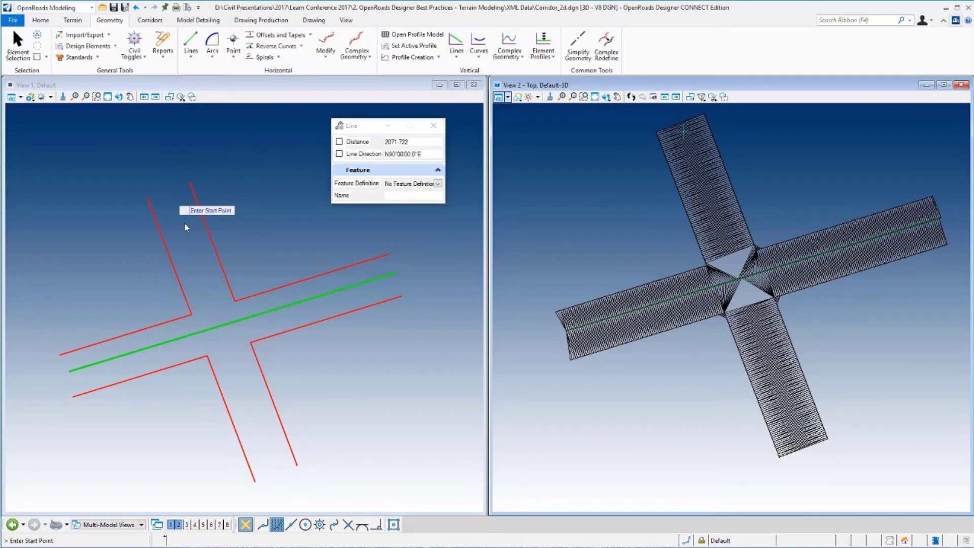
pyautogui.click(217, 323)
pyautogui.click(223, 345)
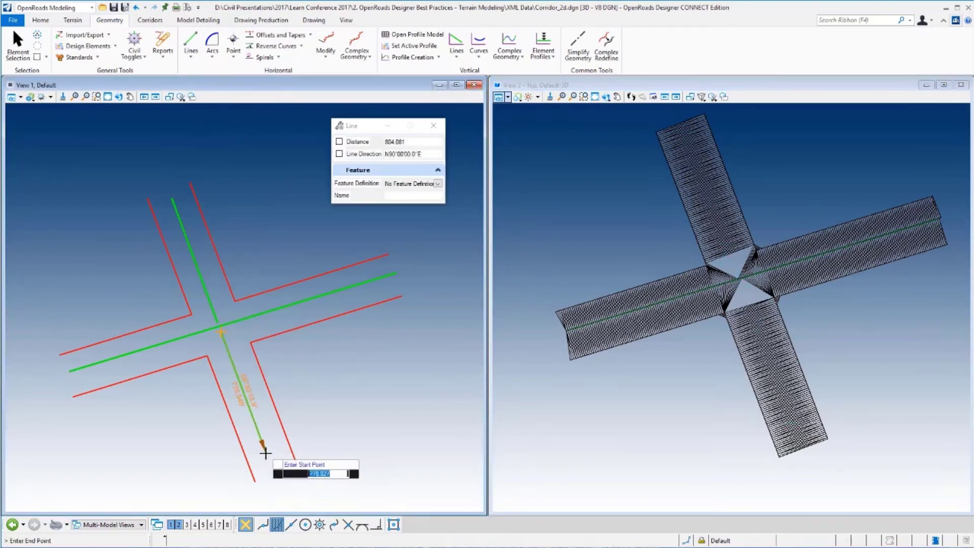
pyautogui.click(271, 464)
pyautogui.scroll(-1, 322, 314)
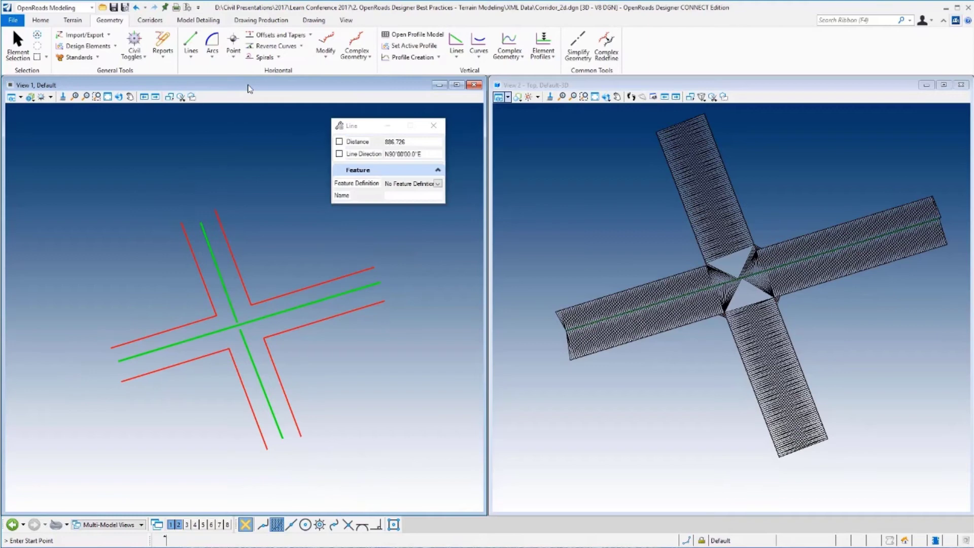
# - Apply a constant 502.000 elevation profile to the vertical green centreline
pyautogui.click(543, 49)
pyautogui.click(558, 86)
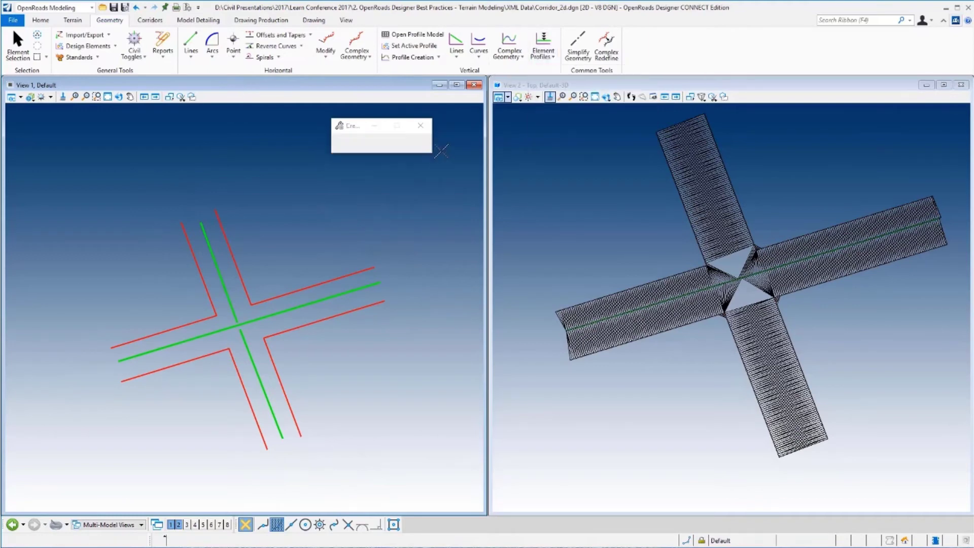
pyautogui.click(222, 277)
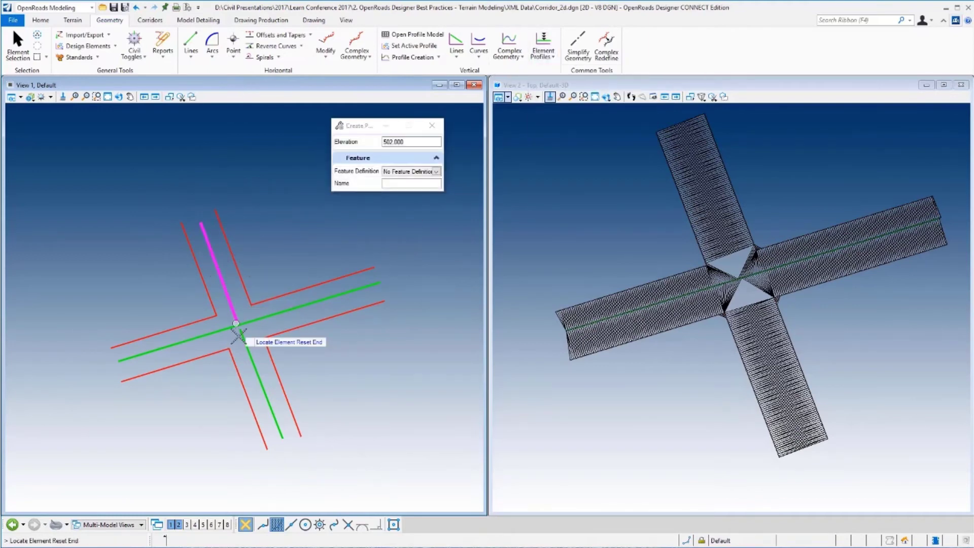
pyautogui.rightClick(278, 239)
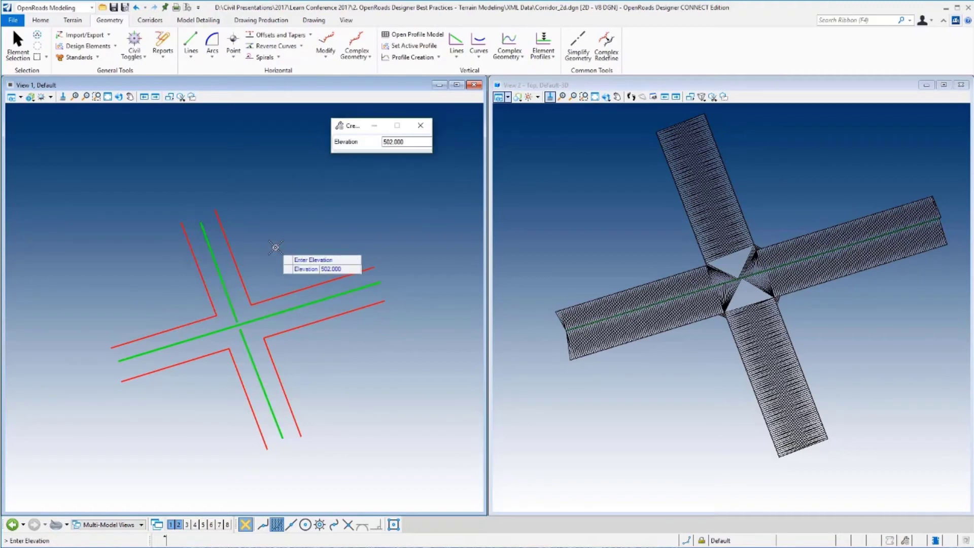
pyautogui.click(278, 239)
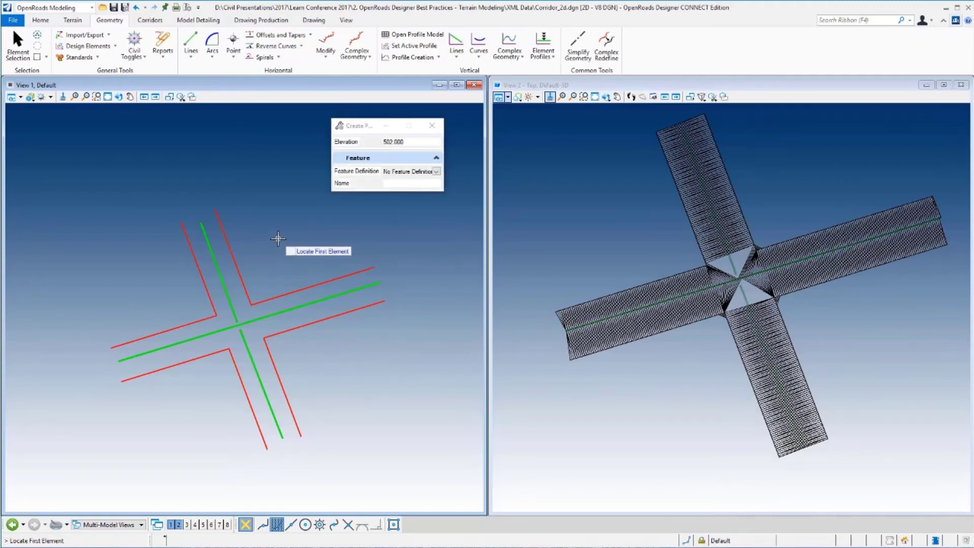
# - Add the vertical green centreline to terrain model ET with feature type Break Line
pyautogui.click(72, 20)
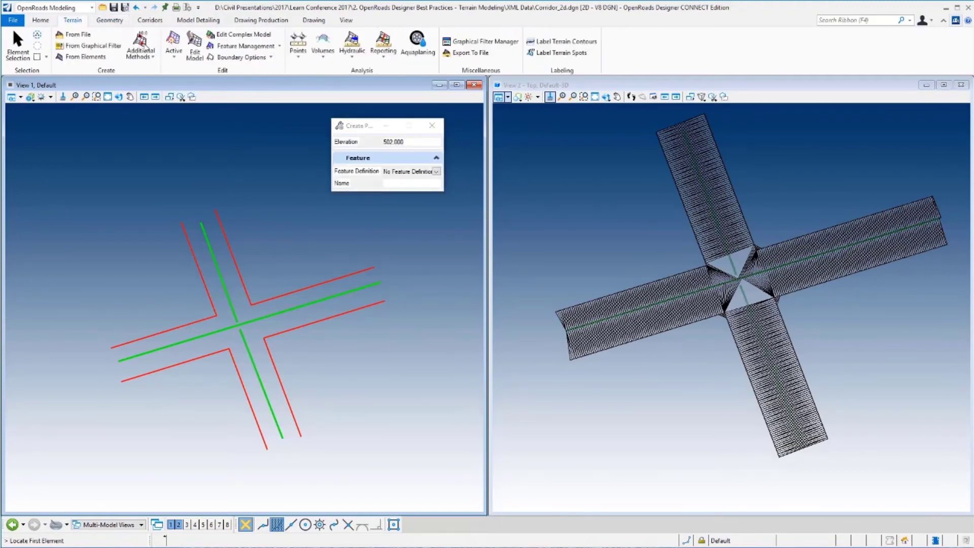
pyautogui.click(278, 47)
pyautogui.click(279, 46)
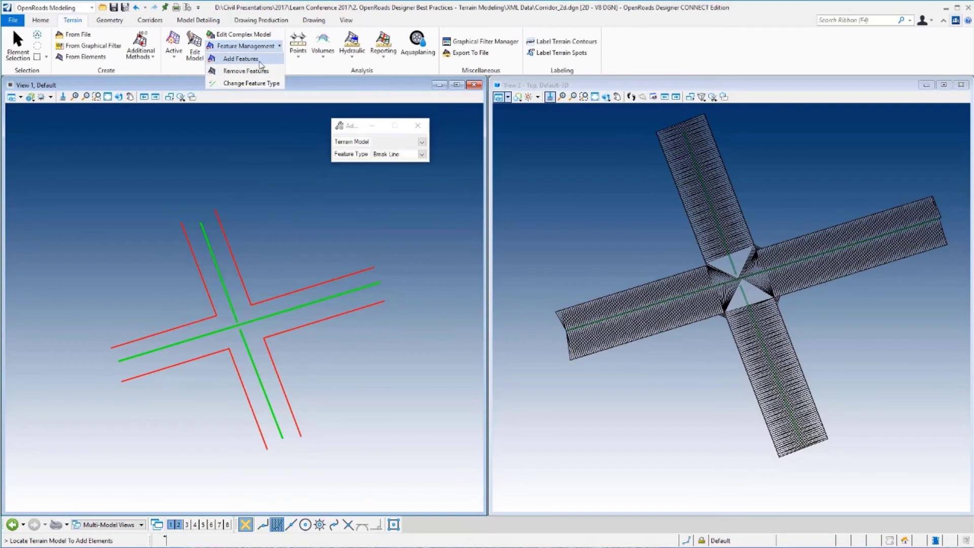
pyautogui.click(241, 59)
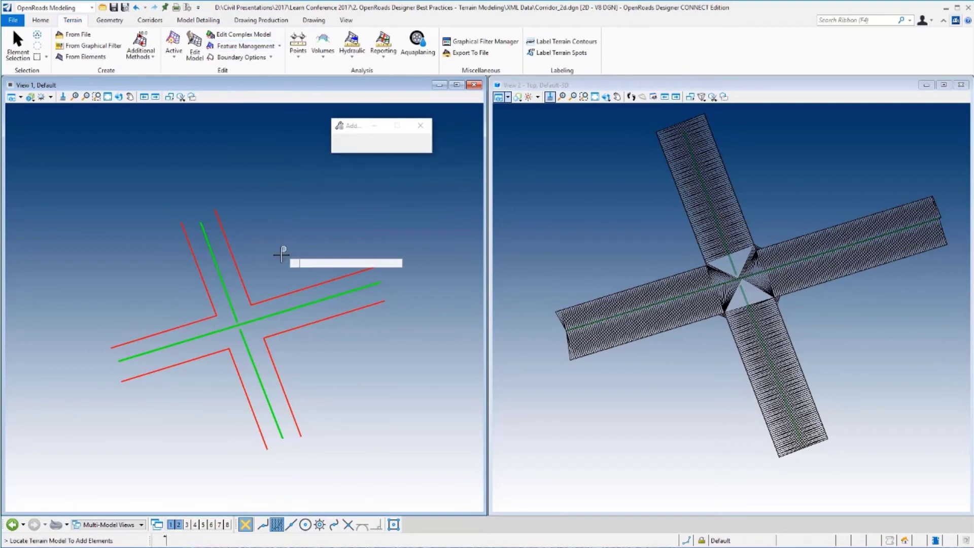
pyautogui.click(731, 218)
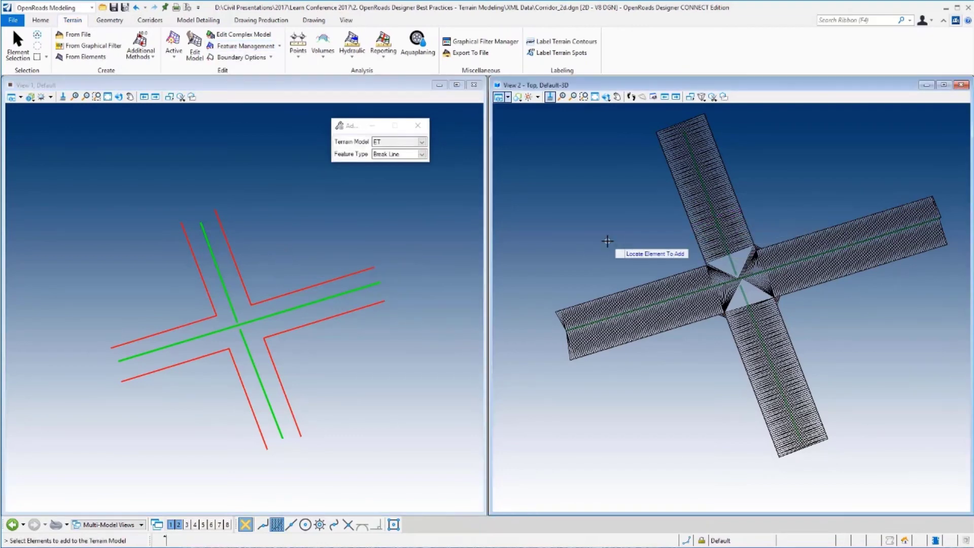
pyautogui.click(243, 356)
pyautogui.click(357, 345)
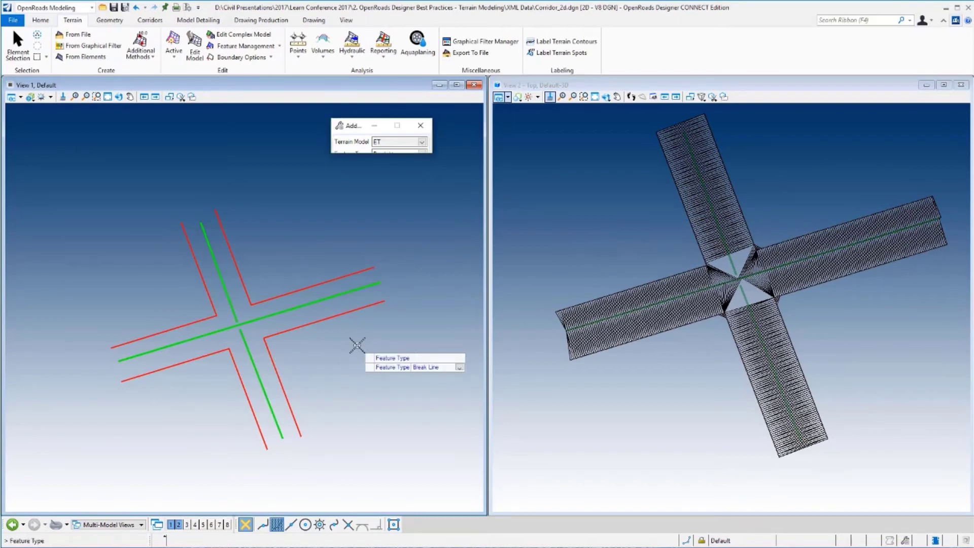
pyautogui.click(356, 344)
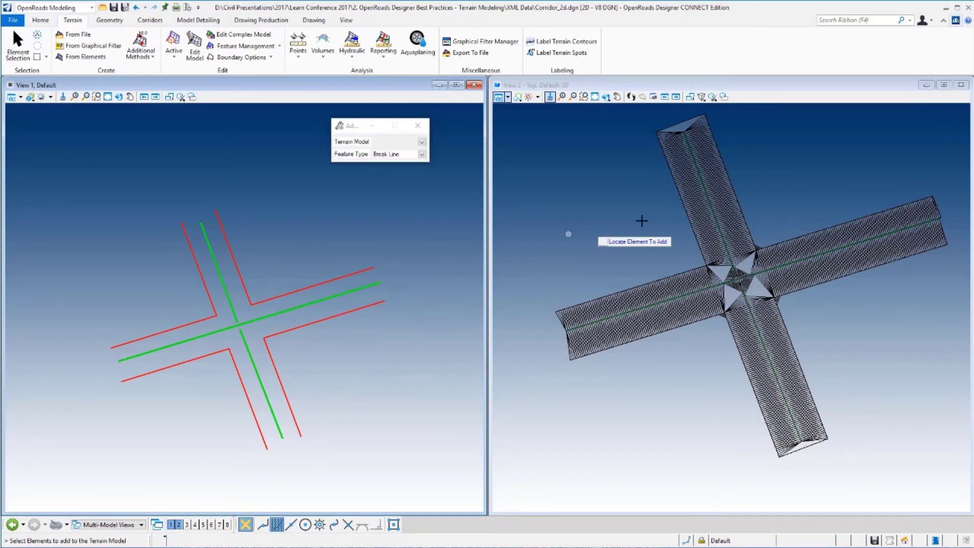
# - Finish adding the feature to ET and return to Element Selection
pyautogui.scroll(3, 724, 223)
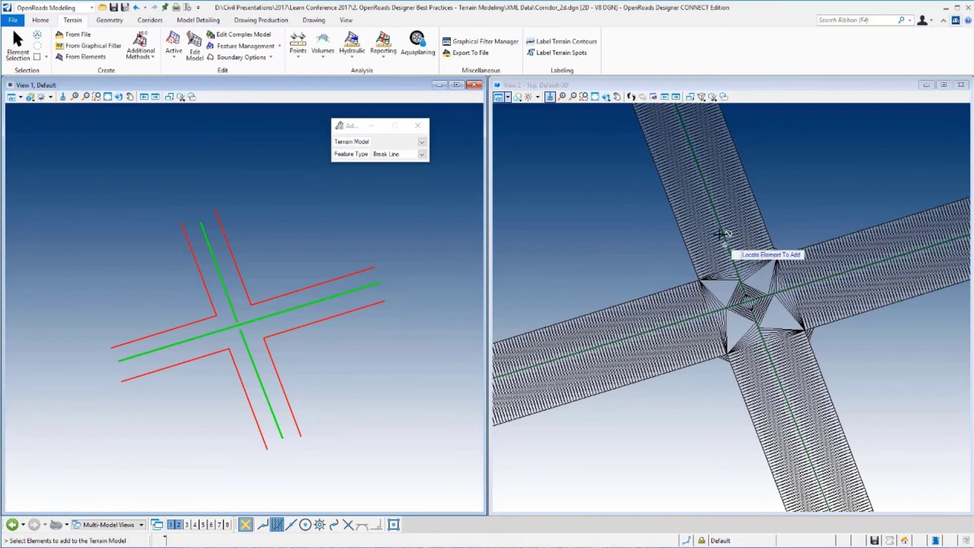
pyautogui.scroll(1, 719, 236)
pyautogui.scroll(1, 710, 284)
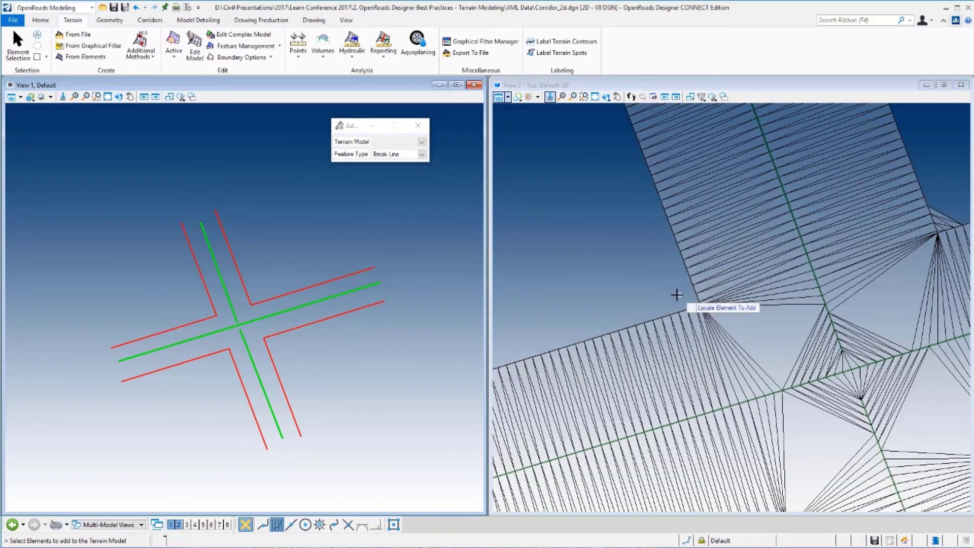
pyautogui.scroll(-1, 677, 295)
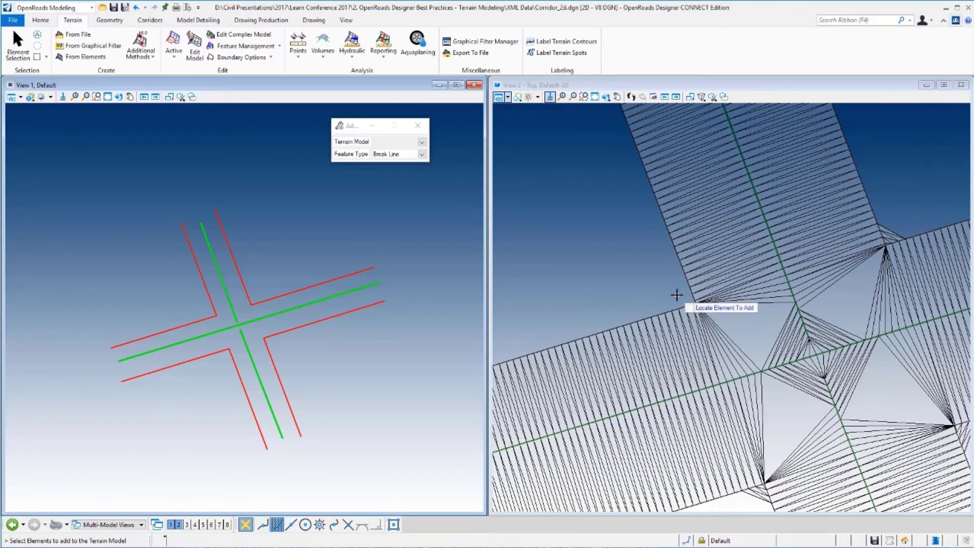
pyautogui.scroll(-3, 677, 295)
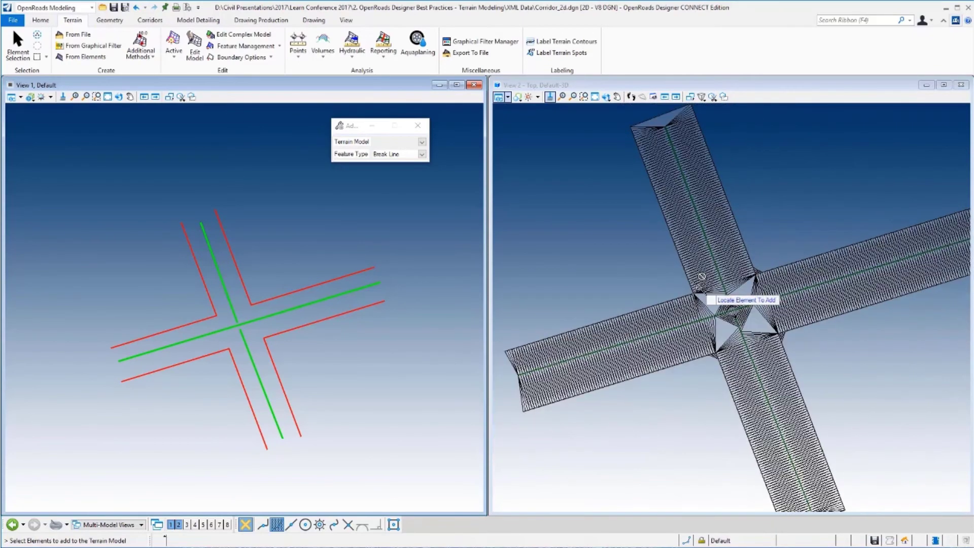
pyautogui.click(680, 285)
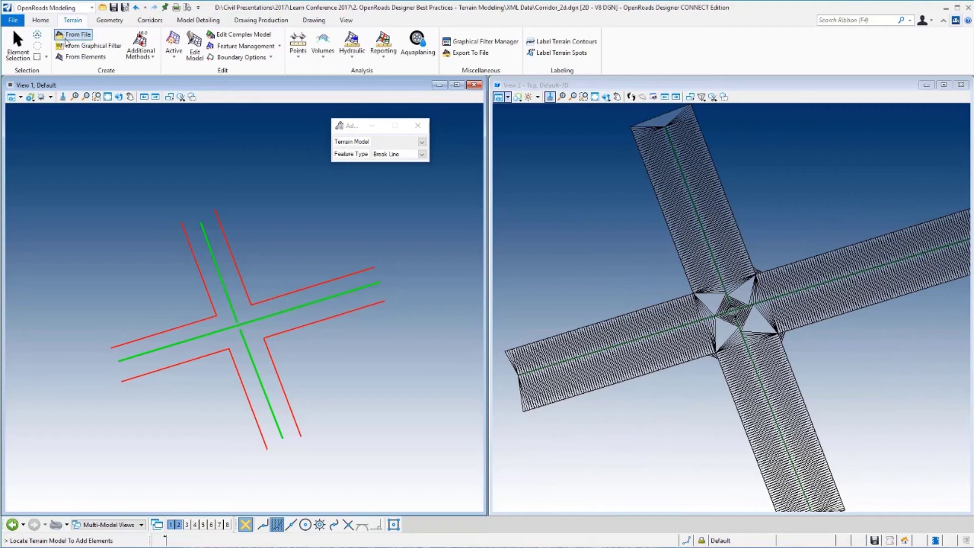
pyautogui.click(18, 45)
pyautogui.scroll(-1, 634, 264)
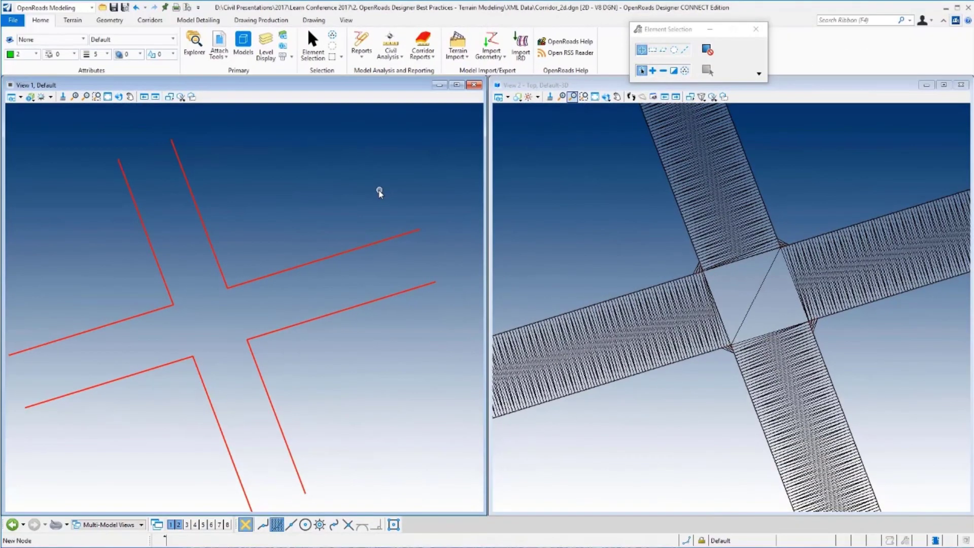
# - Review terrain ET's properties, confirming Max Edge Length 50.000', then clear the selection
pyautogui.scroll(-1, 320, 206)
pyautogui.scroll(-1, 659, 258)
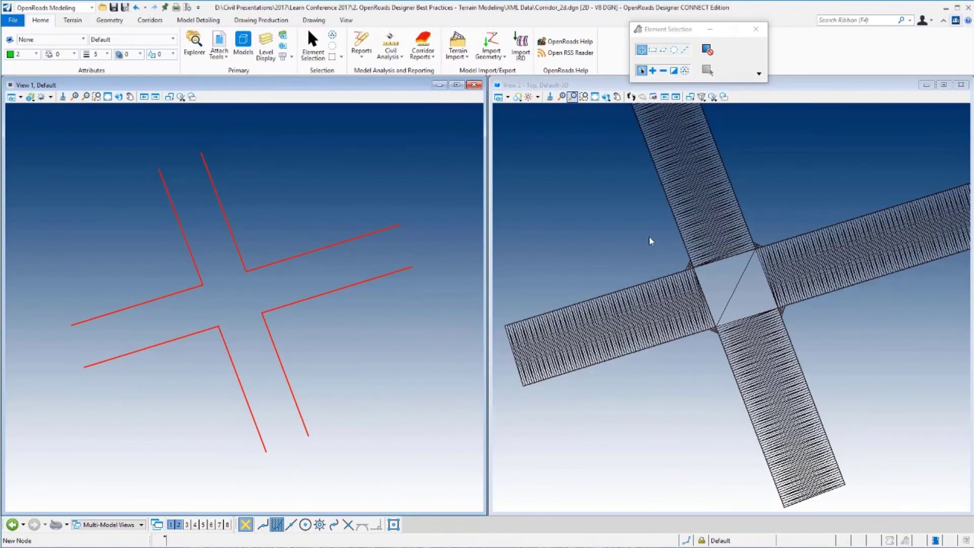
pyautogui.click(675, 220)
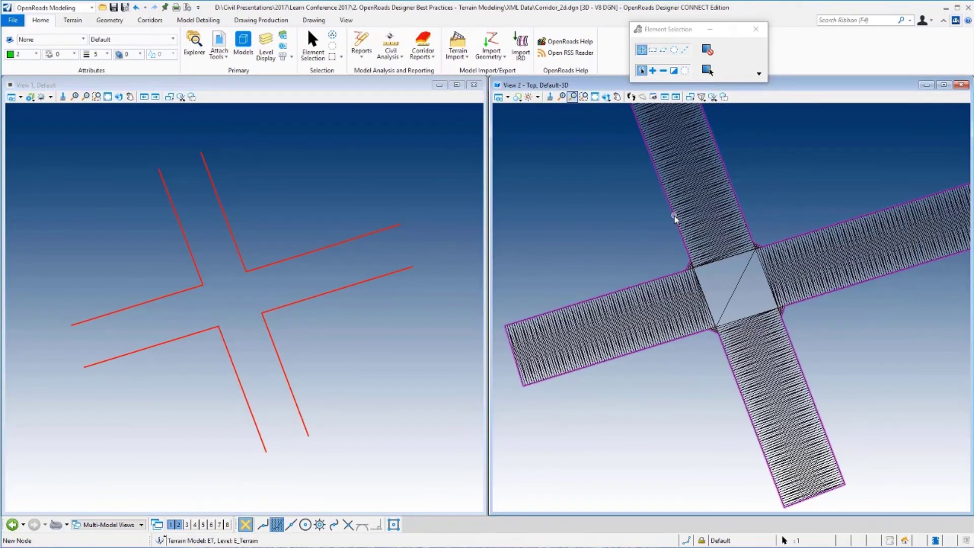
pyautogui.moveTo(684, 212)
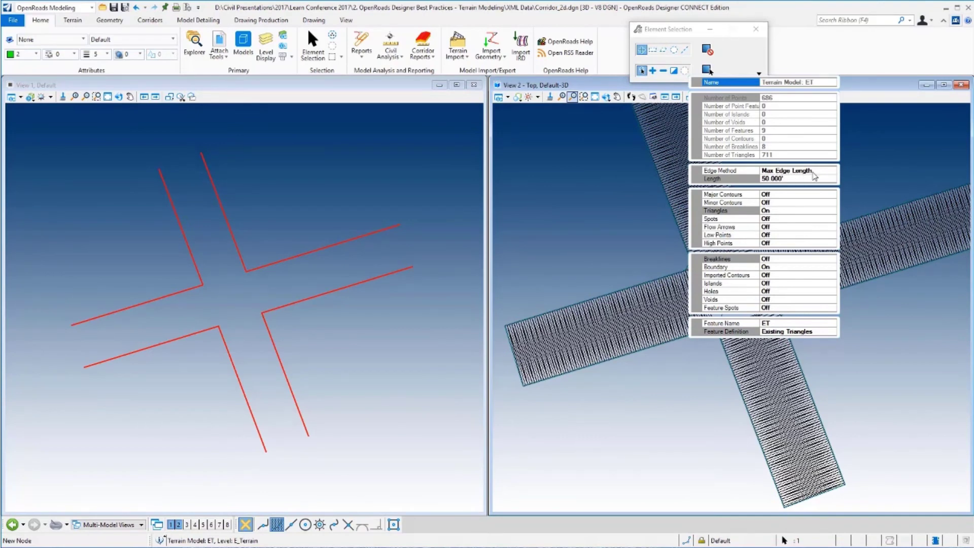
pyautogui.press('Escape')
pyautogui.scroll(2, 615, 237)
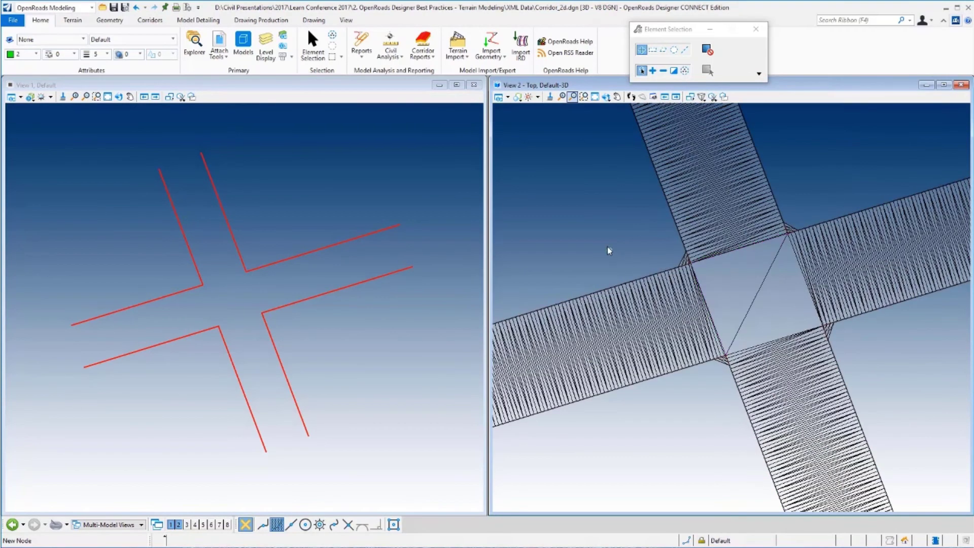
pyautogui.scroll(1, 263, 235)
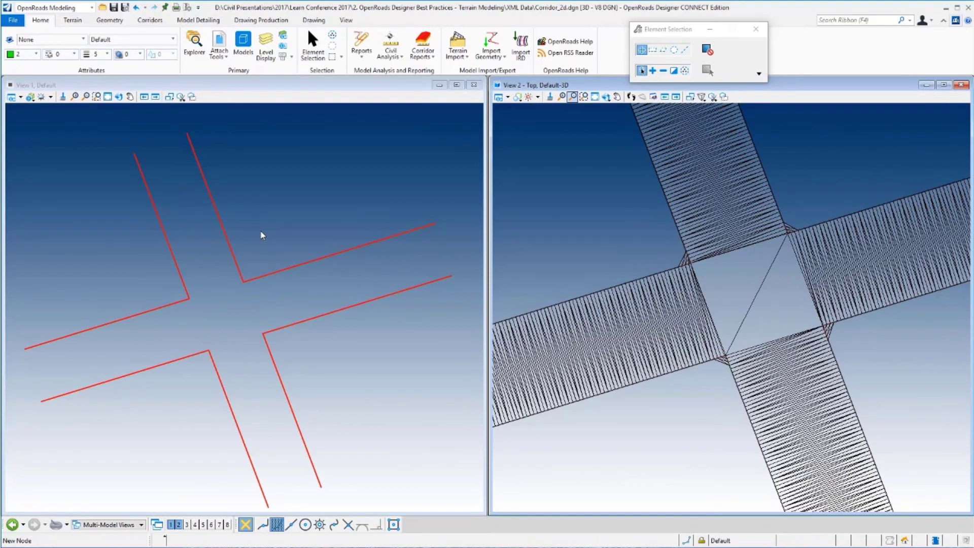
# - Start Add Boundary with the Add Ruled Boundary method and pick terrain model ET
pyautogui.click(72, 20)
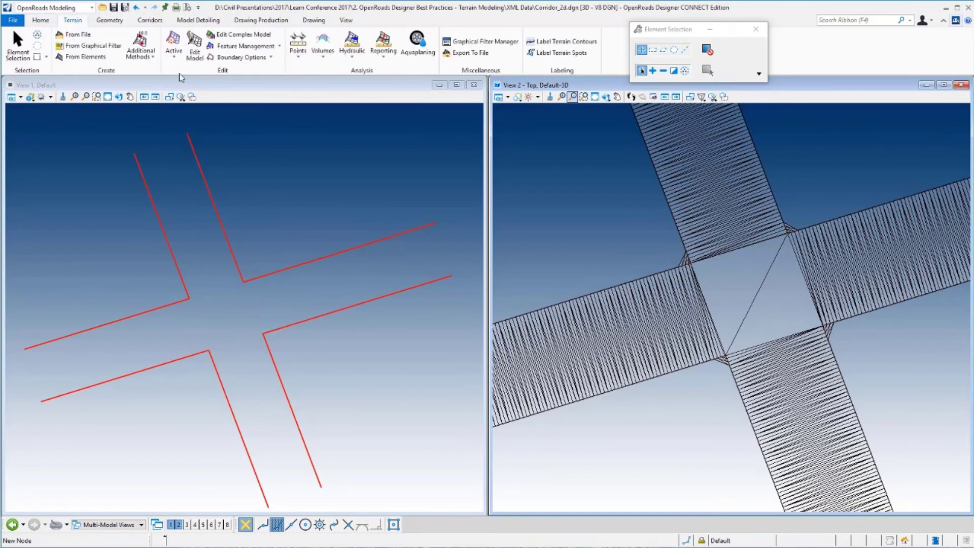
pyautogui.click(271, 58)
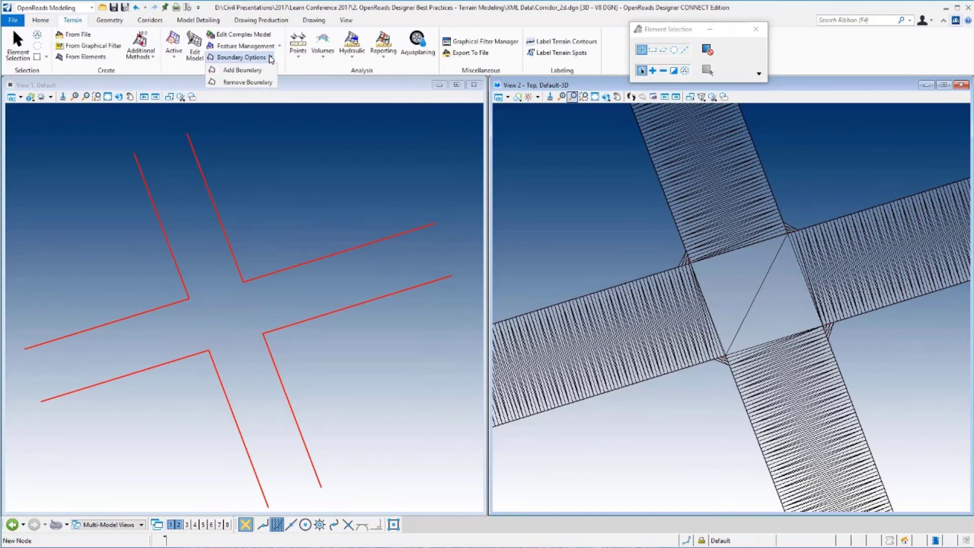
pyautogui.click(257, 72)
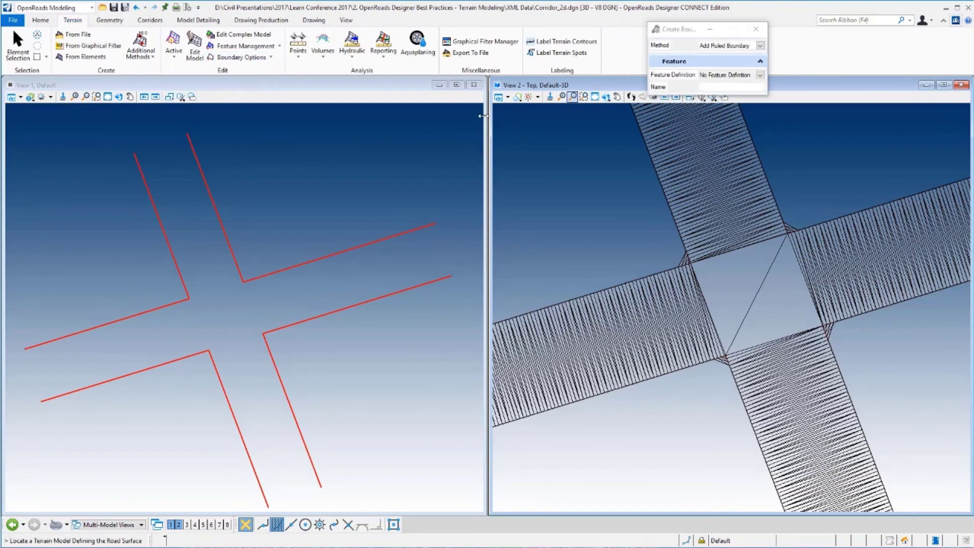
pyautogui.moveTo(703, 28); pyautogui.dragTo(353, 120)
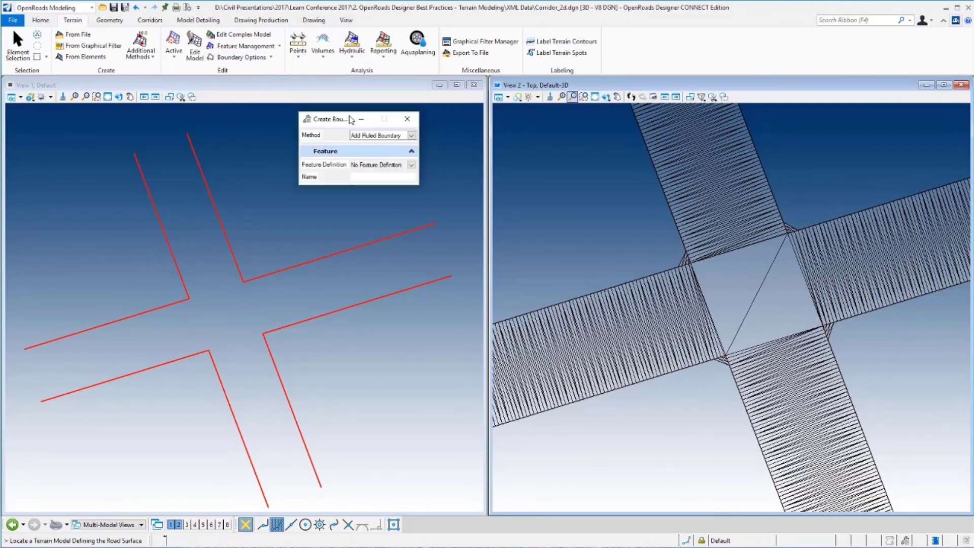
pyautogui.click(412, 136)
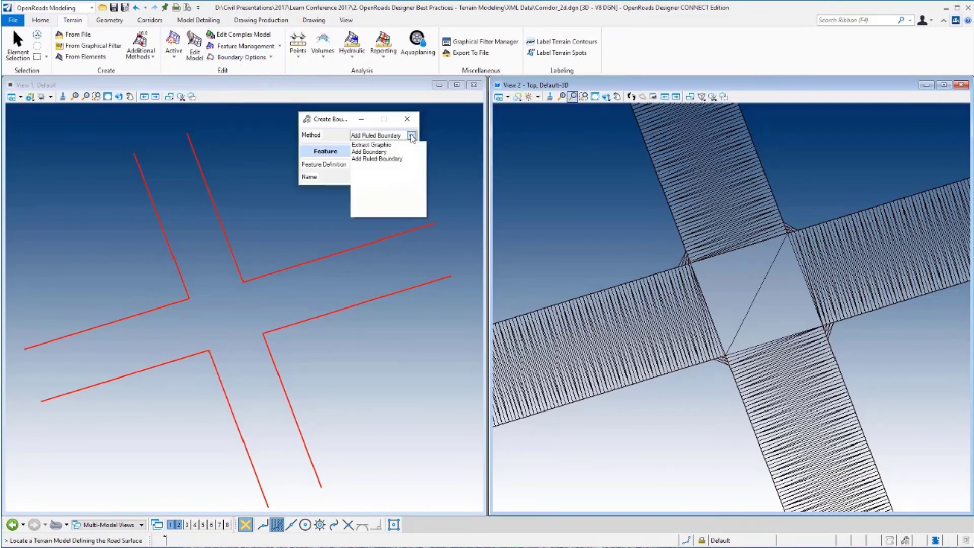
pyautogui.click(384, 160)
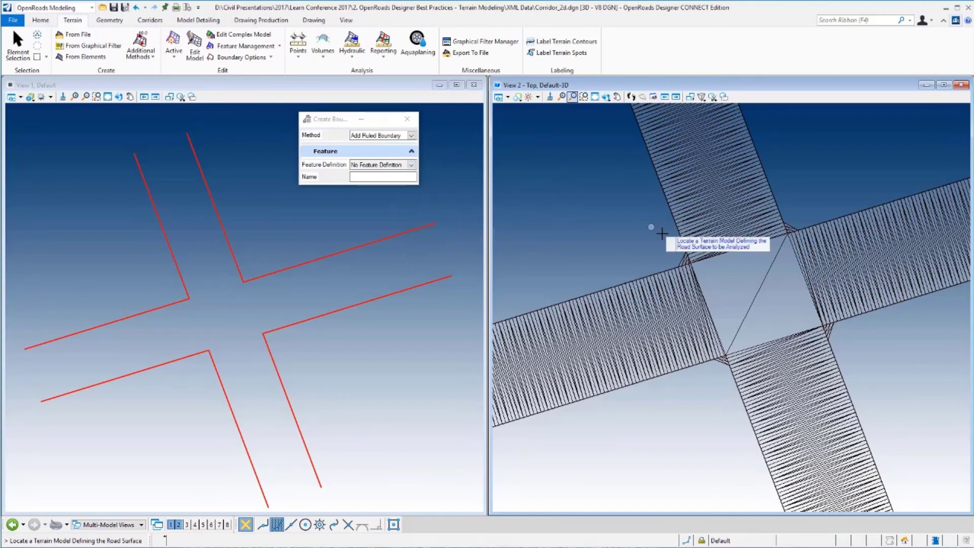
pyautogui.click(707, 203)
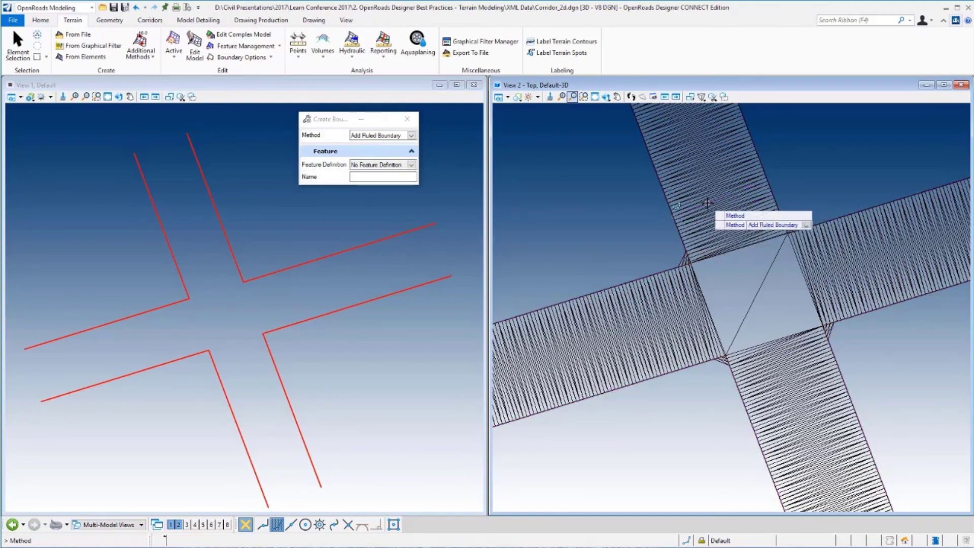
# - Exit the ruled boundary tool and recheck terrain ET's properties
pyautogui.press('Escape')
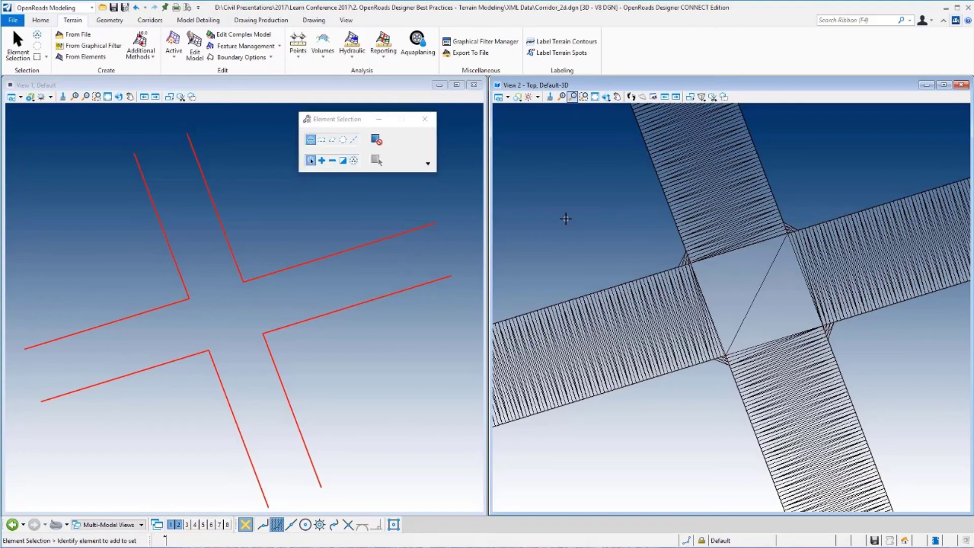
pyautogui.scroll(-2, 566, 218)
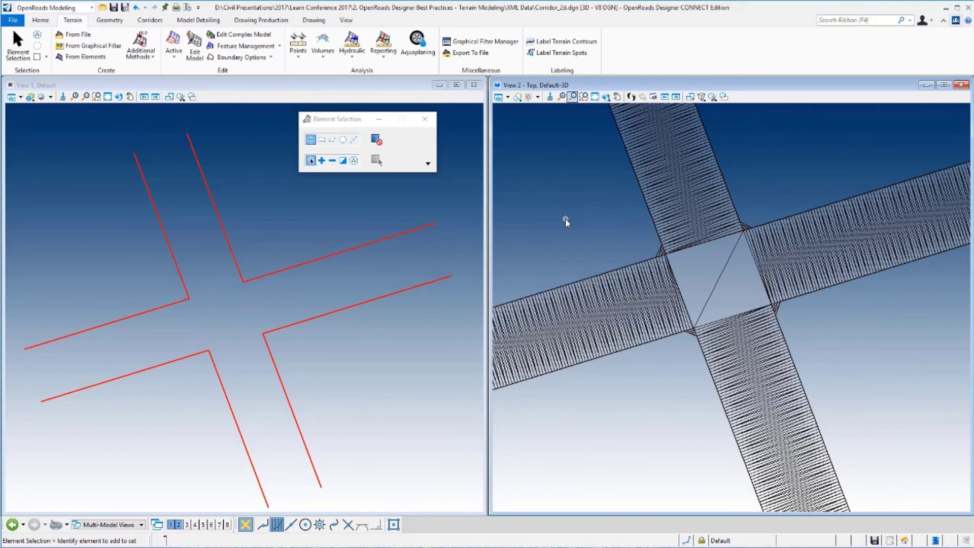
pyautogui.click(654, 199)
pyautogui.moveTo(655, 189)
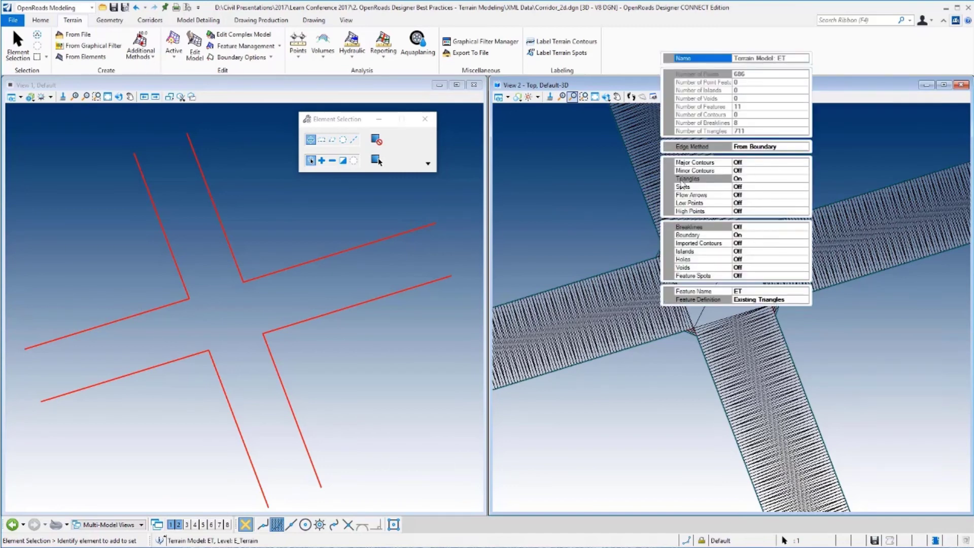
pyautogui.click(565, 230)
pyautogui.scroll(5, 650, 236)
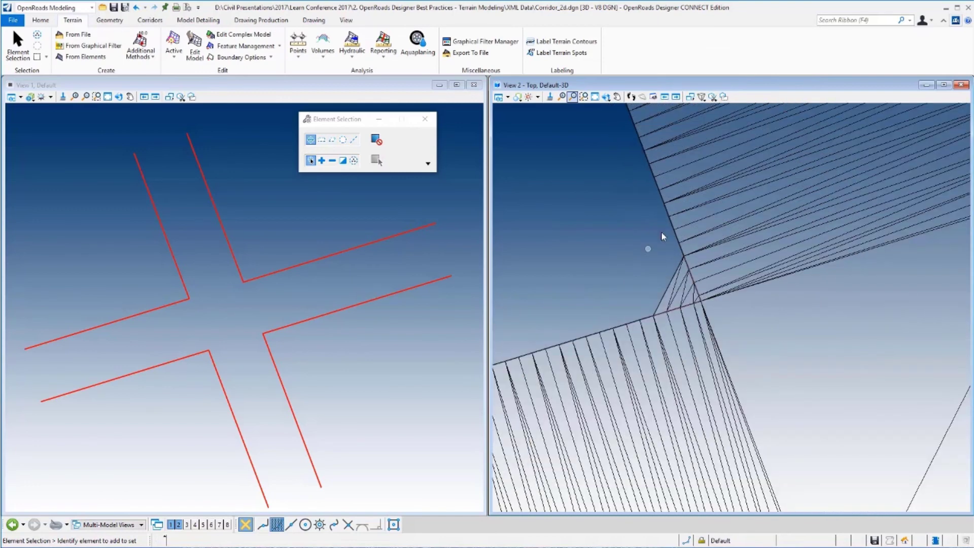
# - Drag the terrain boundary's corner vertices onto the road corners, then recentre the view
pyautogui.click(660, 226)
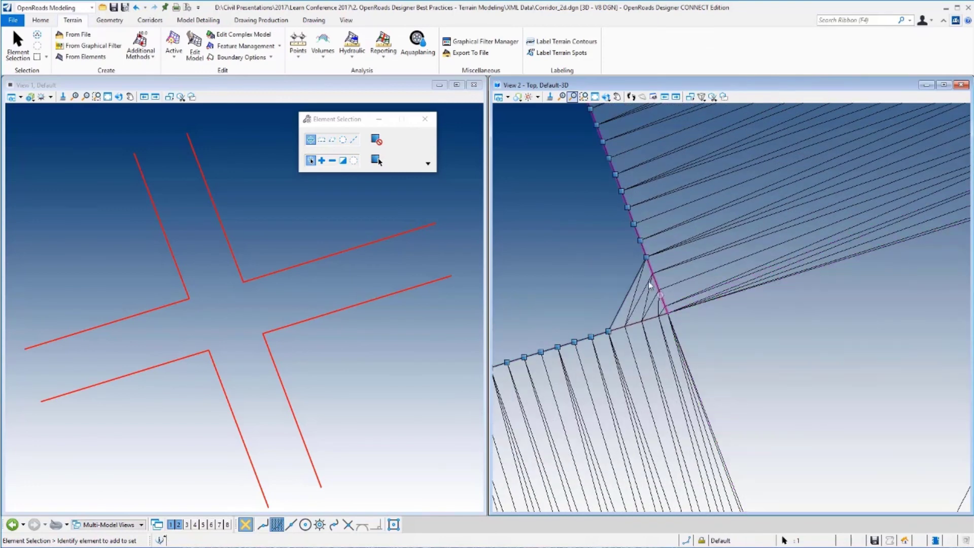
pyautogui.moveTo(647, 260); pyautogui.dragTo(667, 311)
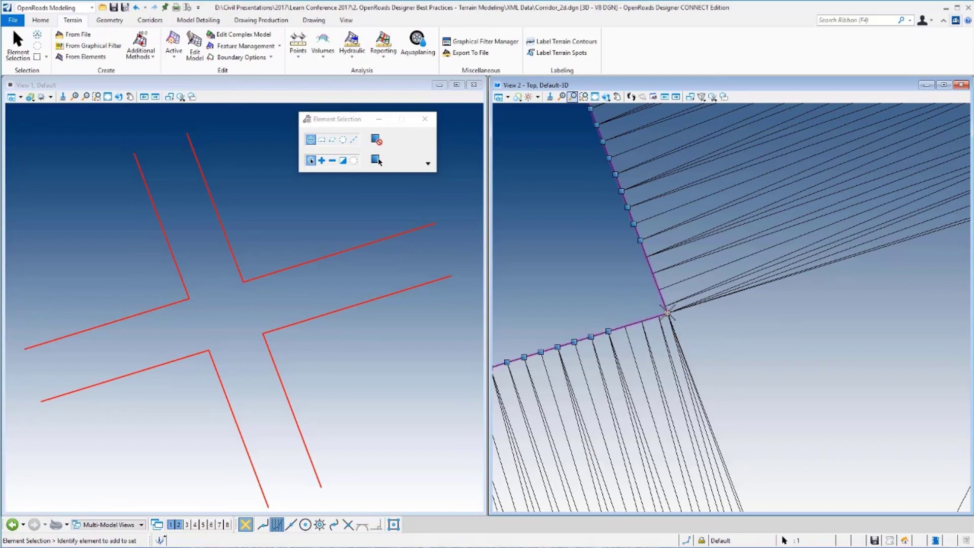
pyautogui.scroll(-4, 570, 297)
pyautogui.scroll(4, 776, 239)
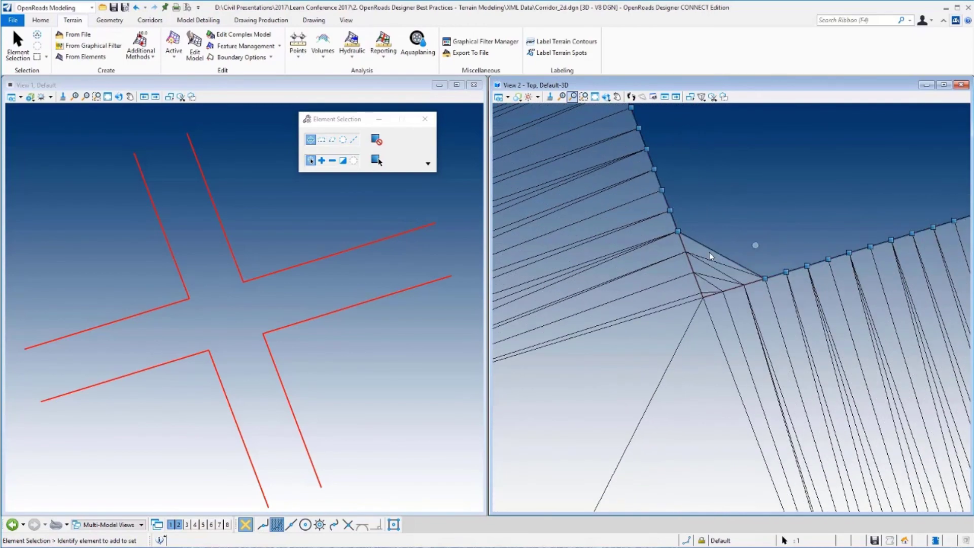
pyautogui.moveTo(678, 233); pyautogui.dragTo(702, 293)
pyautogui.scroll(-2, 670, 273)
pyautogui.scroll(-3, 670, 273)
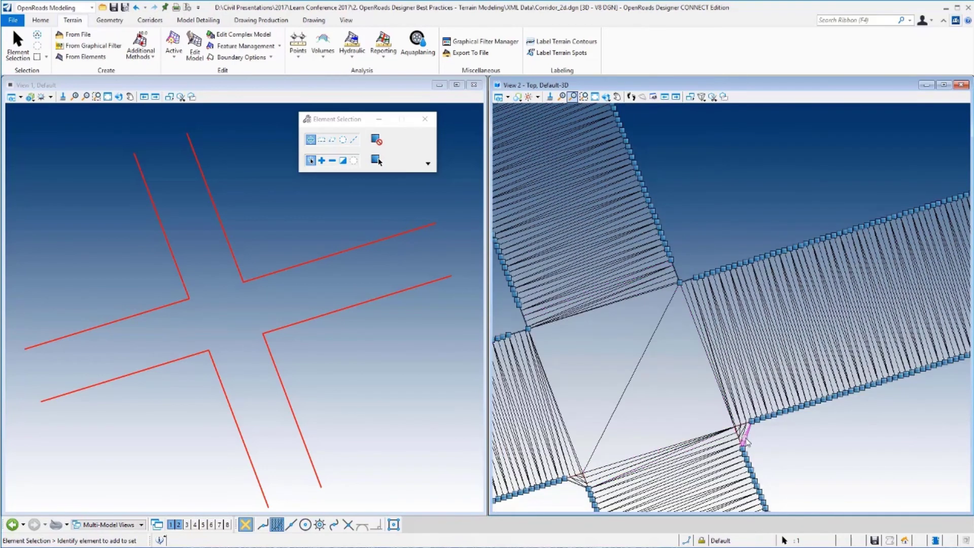
pyautogui.scroll(4, 745, 435)
pyautogui.moveTo(764, 393); pyautogui.dragTo(722, 398)
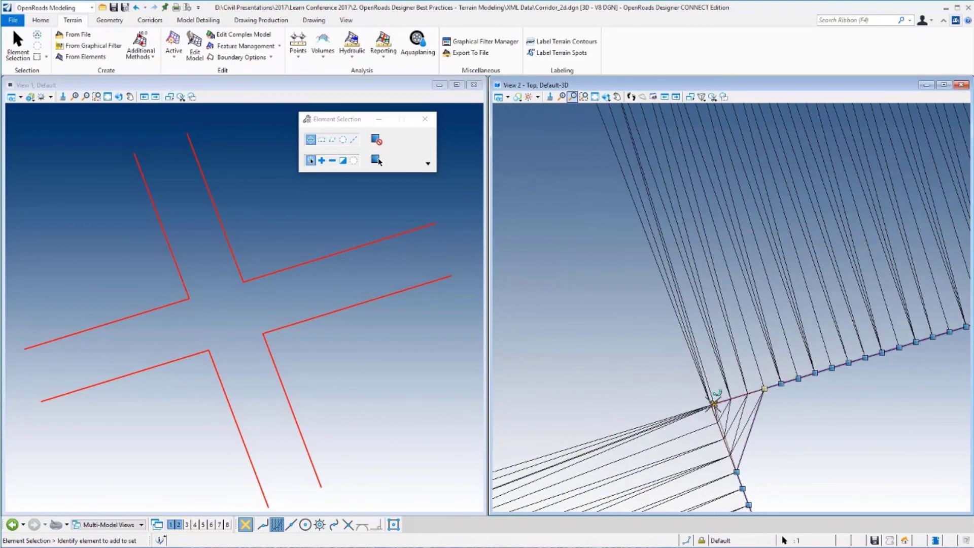
pyautogui.scroll(-3, 732, 392)
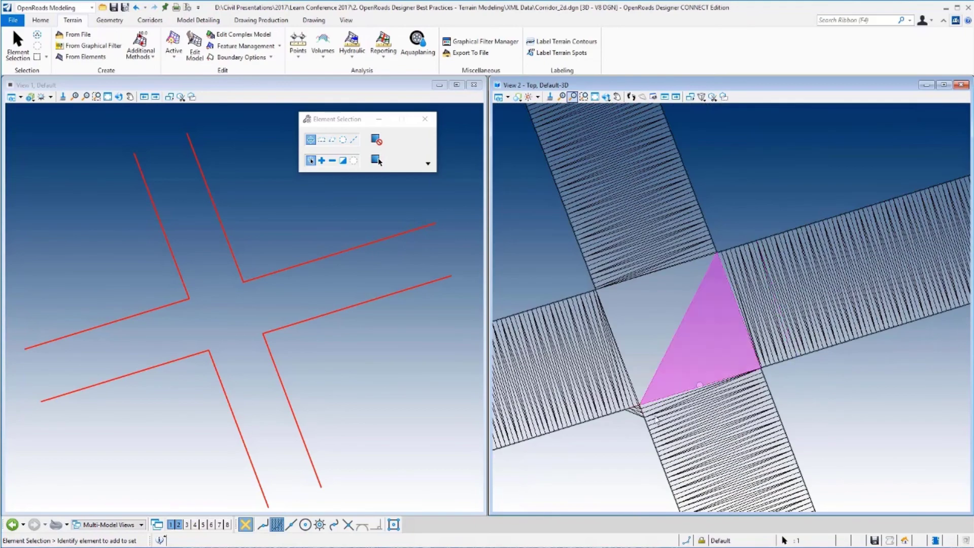
pyautogui.scroll(4, 585, 390)
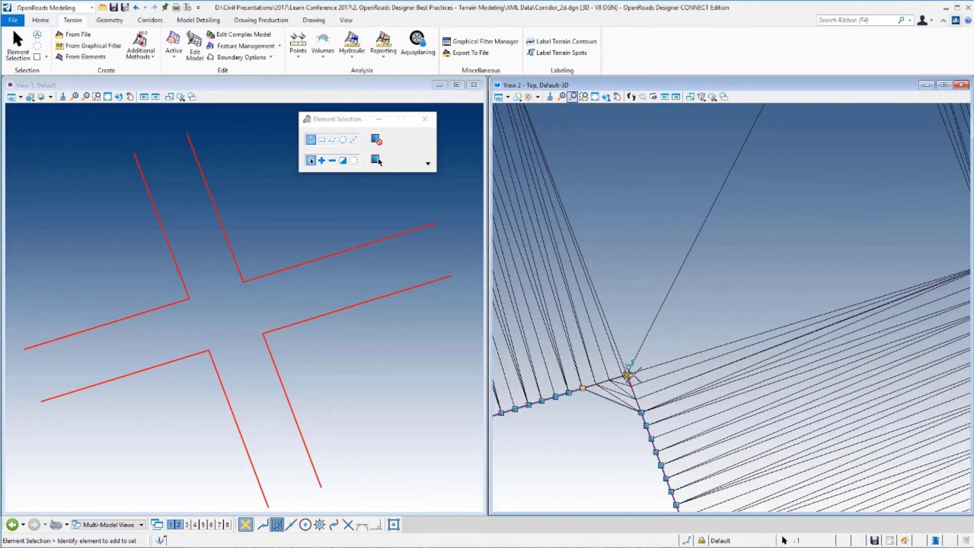
pyautogui.scroll(-3, 629, 378)
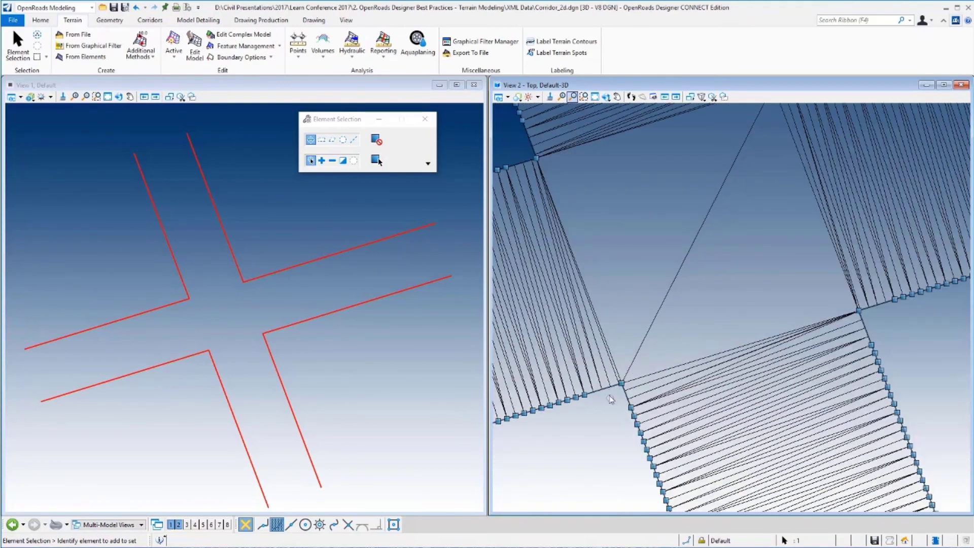
pyautogui.moveTo(660, 317); pyautogui.dragTo(695, 283, button='middle')
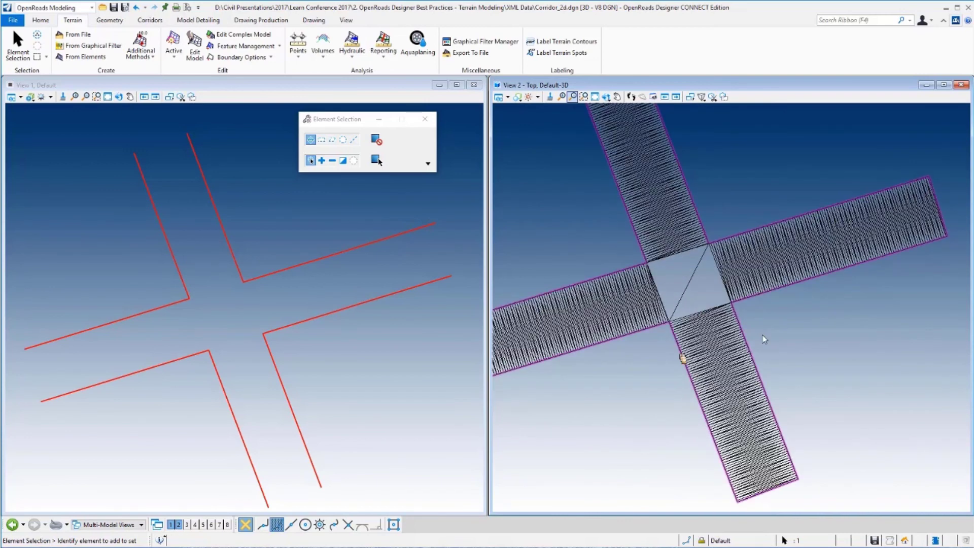
pyautogui.scroll(-1, 664, 317)
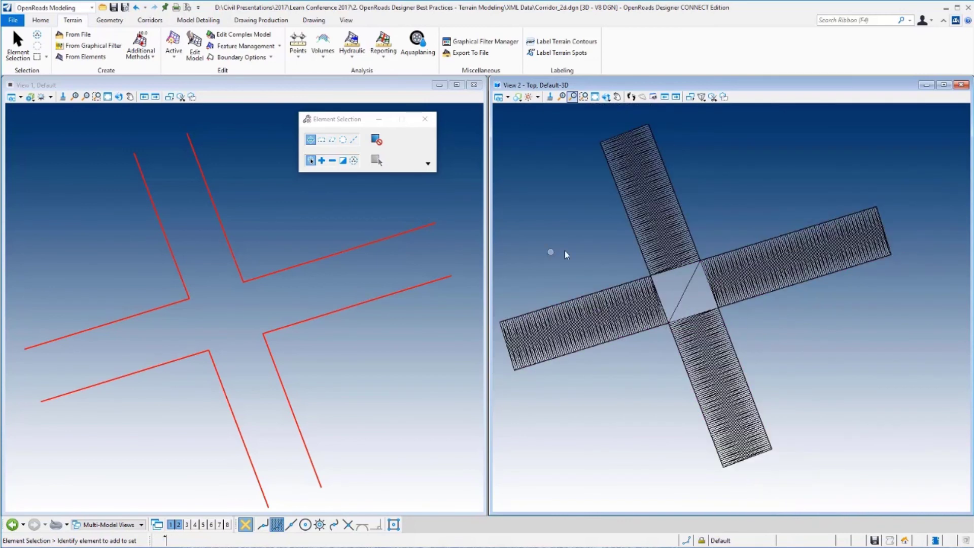
# - Draw a line across the intersection from lower left to upper right
pyautogui.click(109, 21)
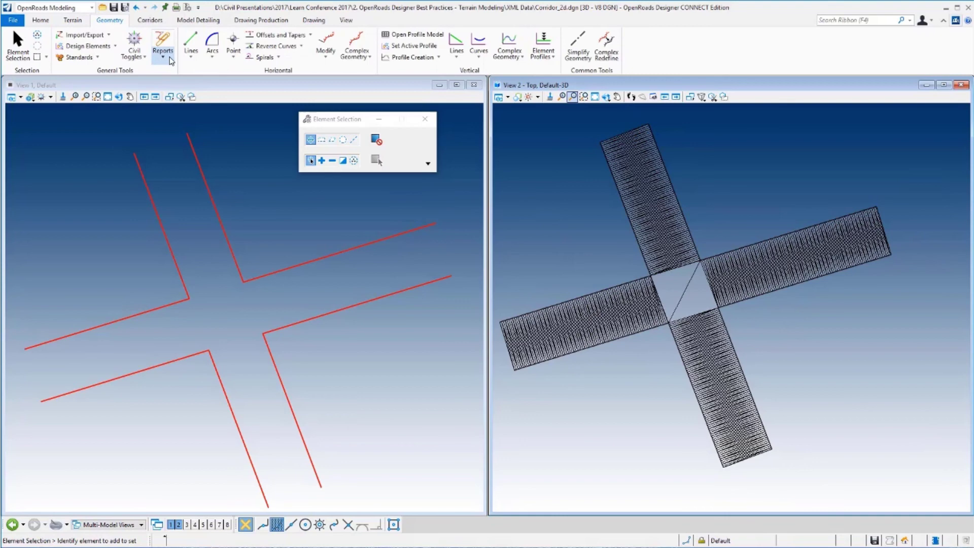
pyautogui.click(191, 55)
pyautogui.click(218, 71)
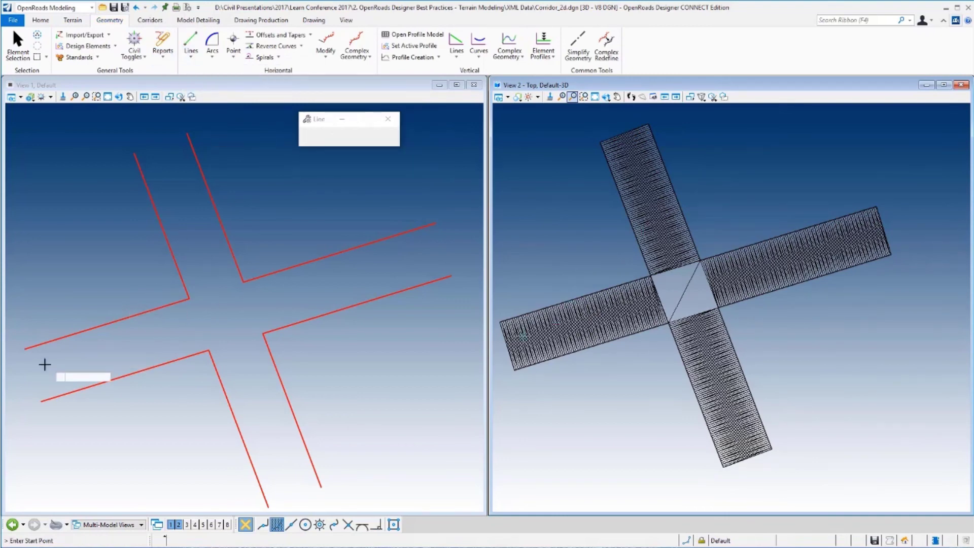
pyautogui.click(60, 365)
pyautogui.click(429, 252)
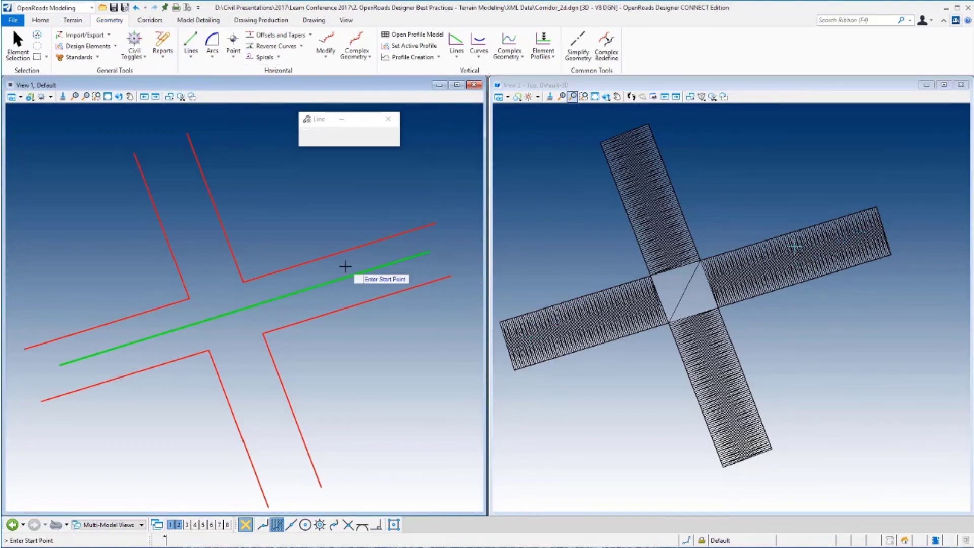
# - Give the new line a constant elevation profile of 502.000
pyautogui.click(325, 285)
pyautogui.click(553, 67)
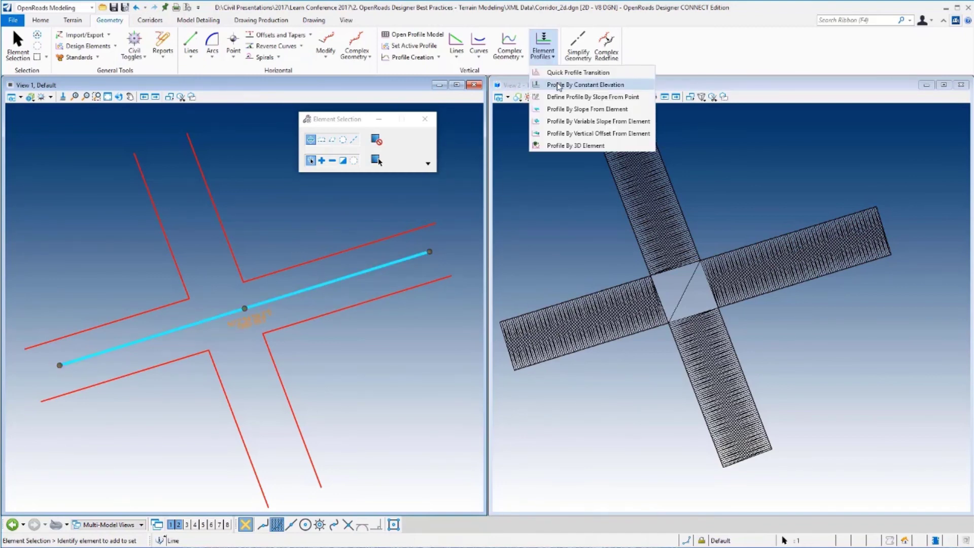
pyautogui.click(563, 85)
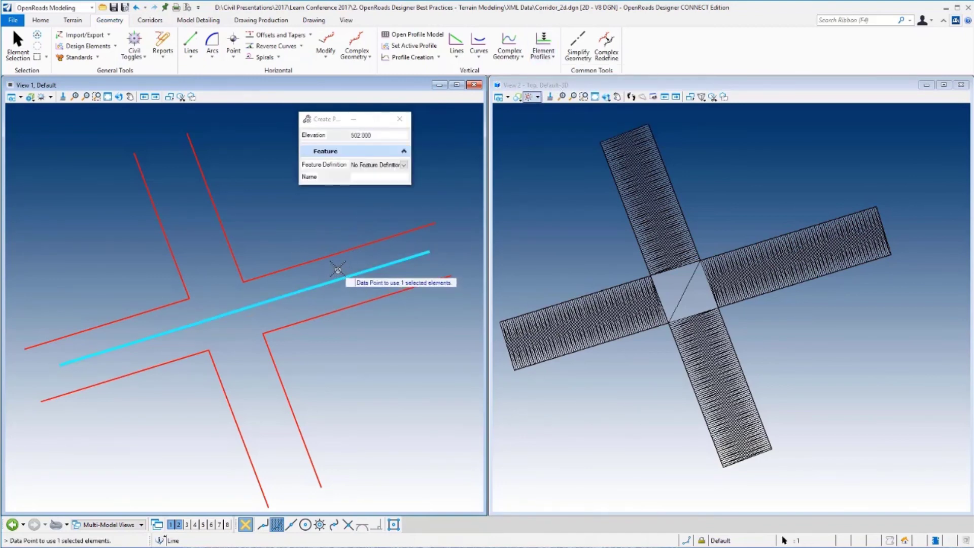
pyautogui.click(340, 273)
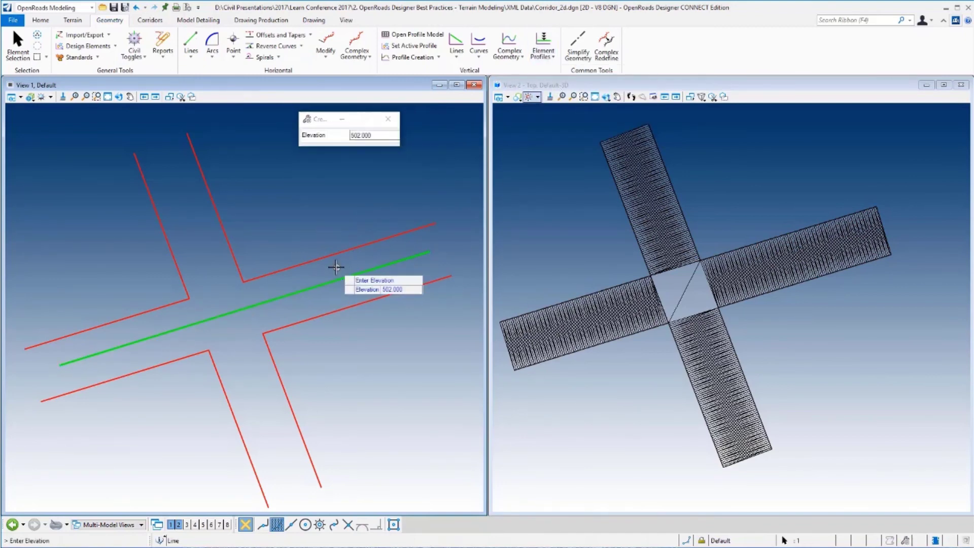
pyautogui.click(305, 221)
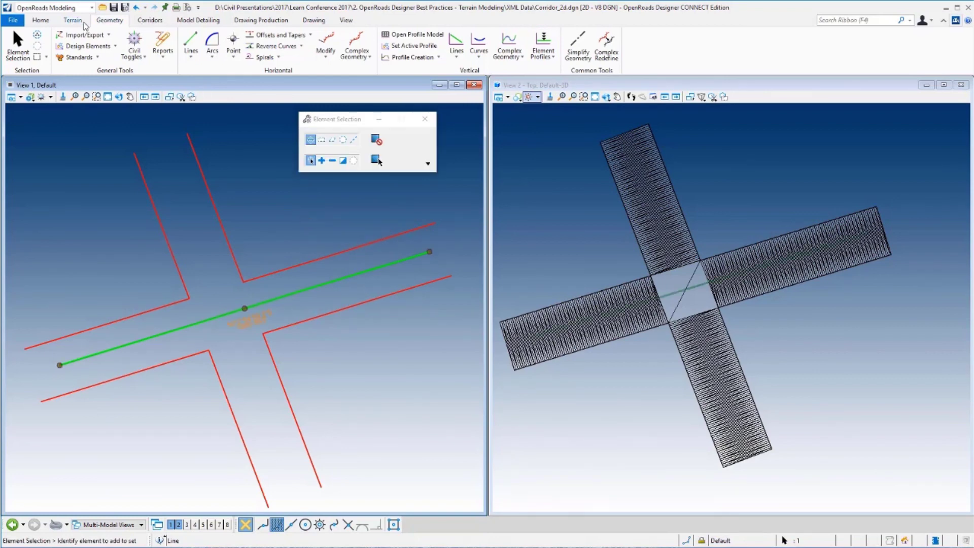
# - Add the green line to terrain model ET with feature type Break Line
pyautogui.click(81, 21)
pyautogui.click(254, 45)
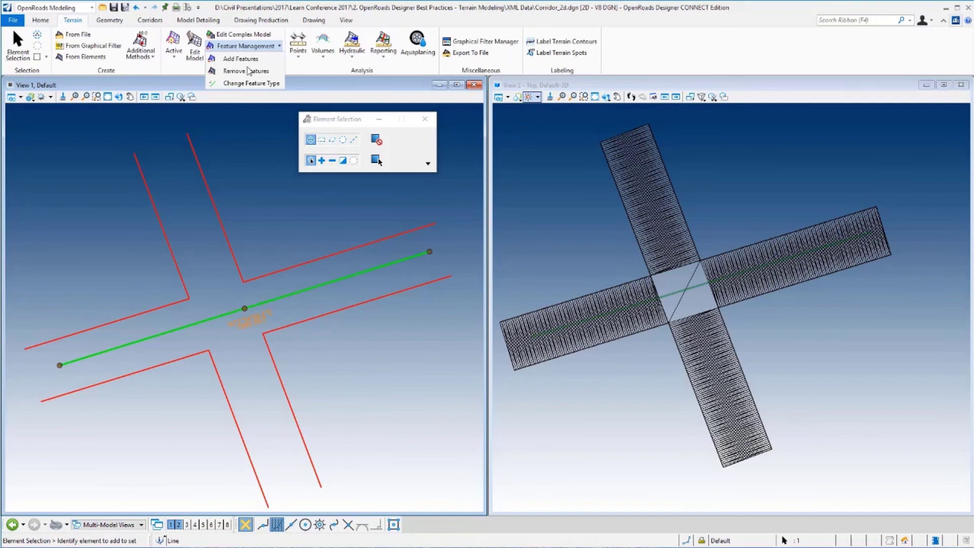
pyautogui.click(242, 57)
pyautogui.click(682, 259)
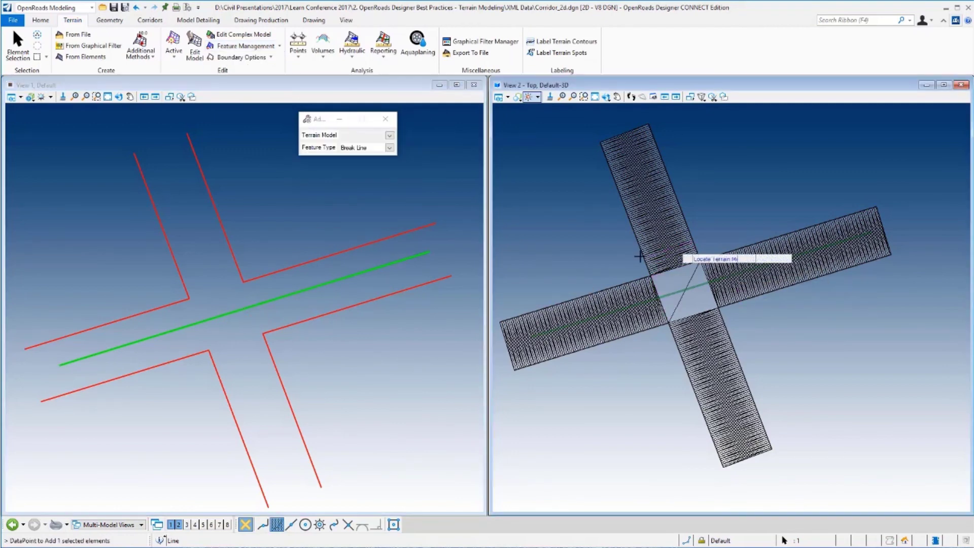
pyautogui.click(398, 259)
pyautogui.click(397, 259)
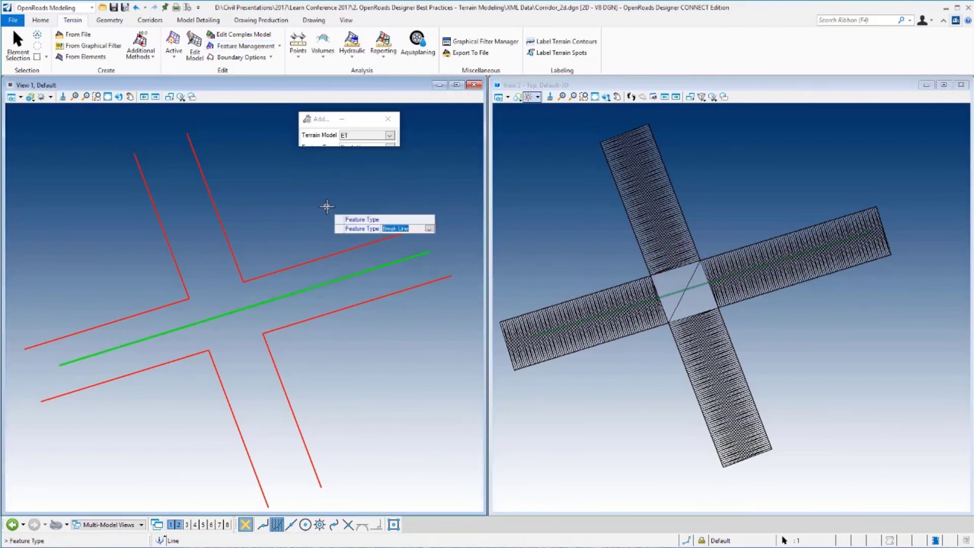
pyautogui.click(327, 206)
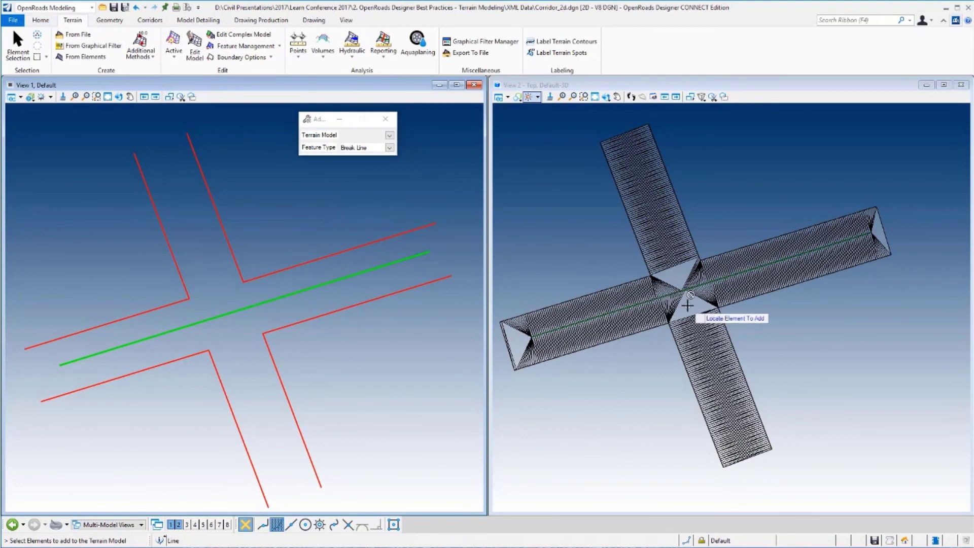
# - Finish adding features and select terrain ET in the 3D view
pyautogui.scroll(3, 693, 287)
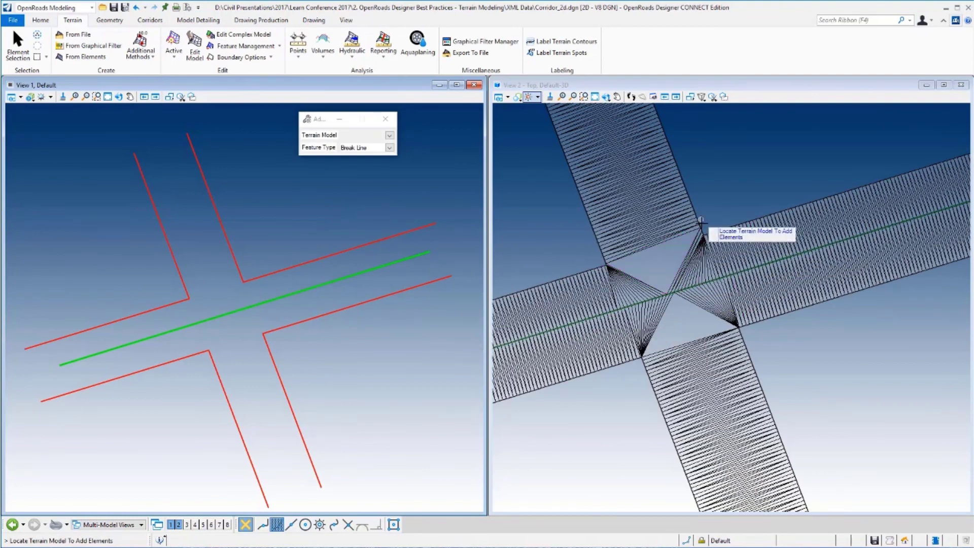
pyautogui.scroll(1, 627, 370)
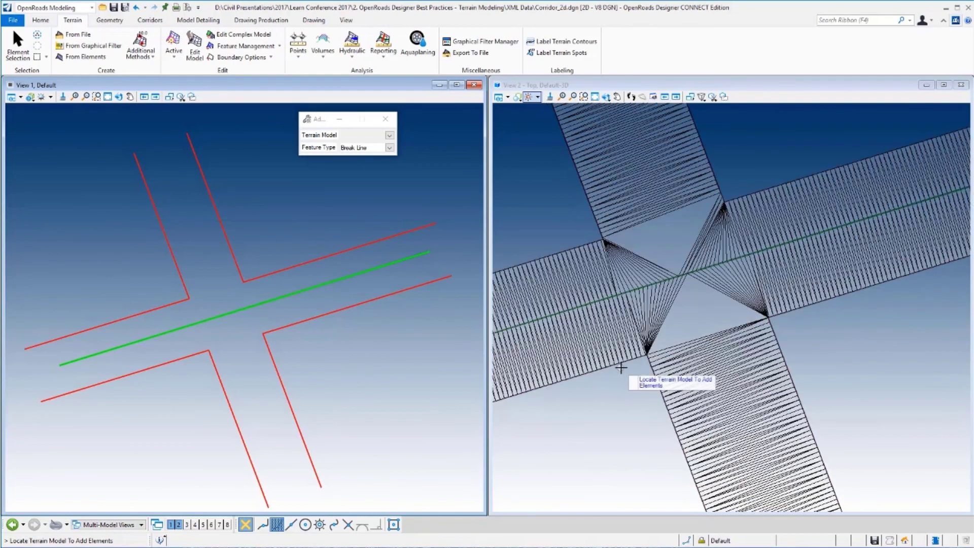
pyautogui.scroll(-1, 658, 367)
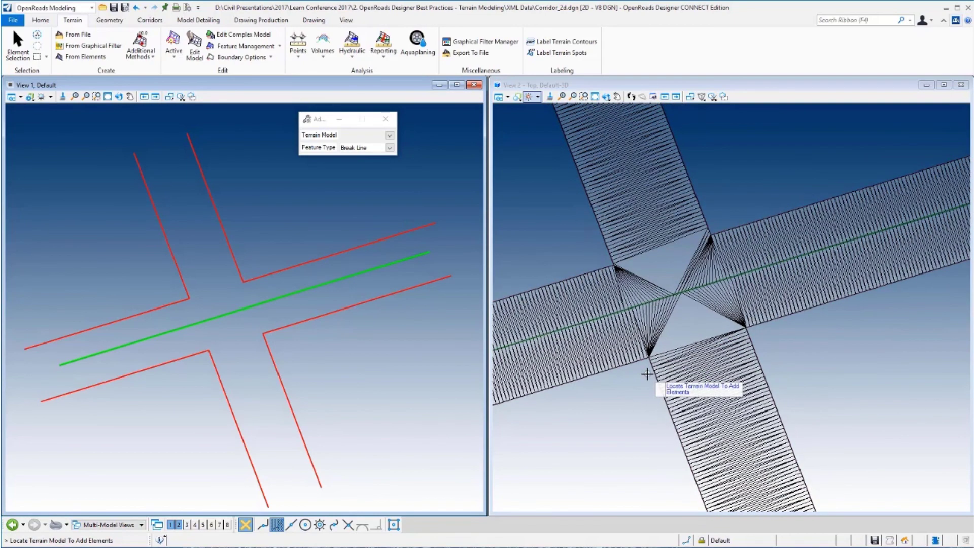
pyautogui.rightClick(650, 370)
pyautogui.click(700, 205)
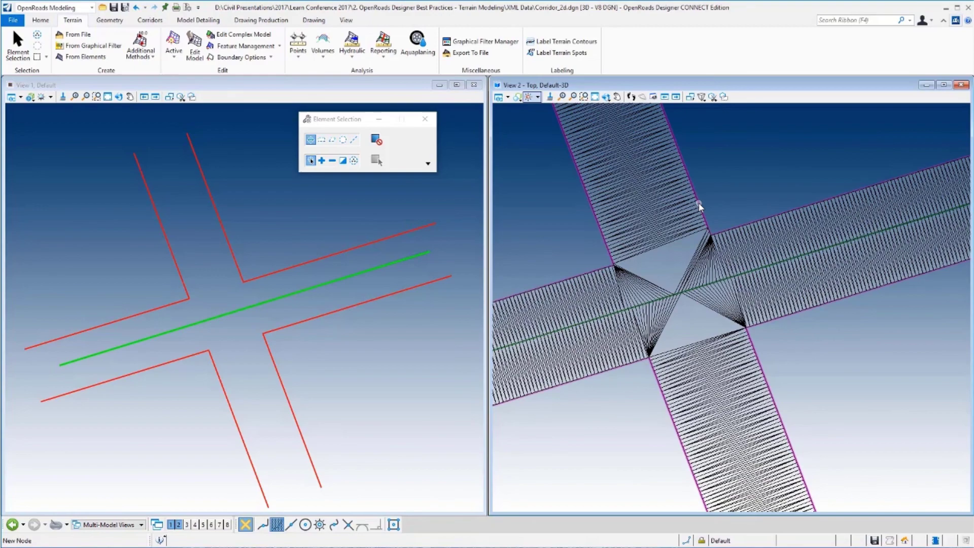
pyautogui.scroll(3, 716, 219)
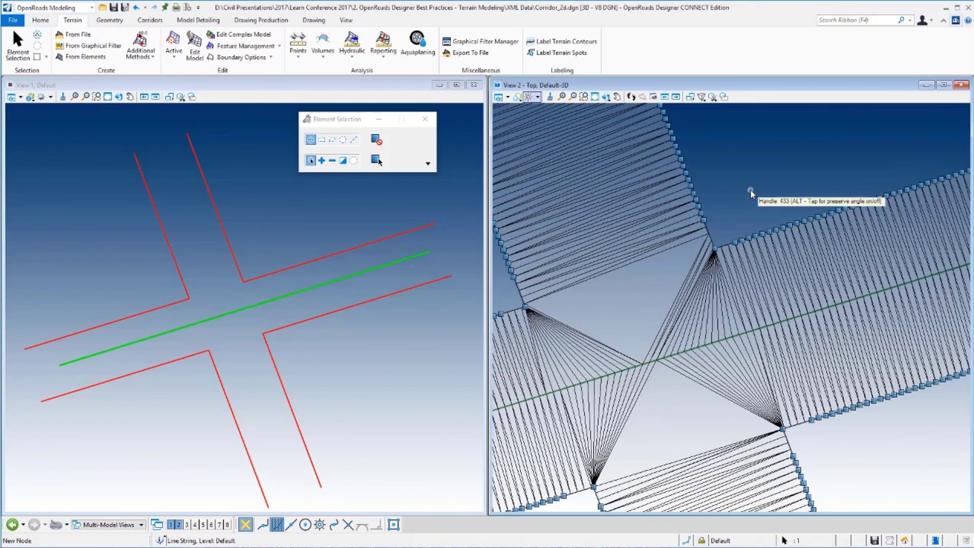